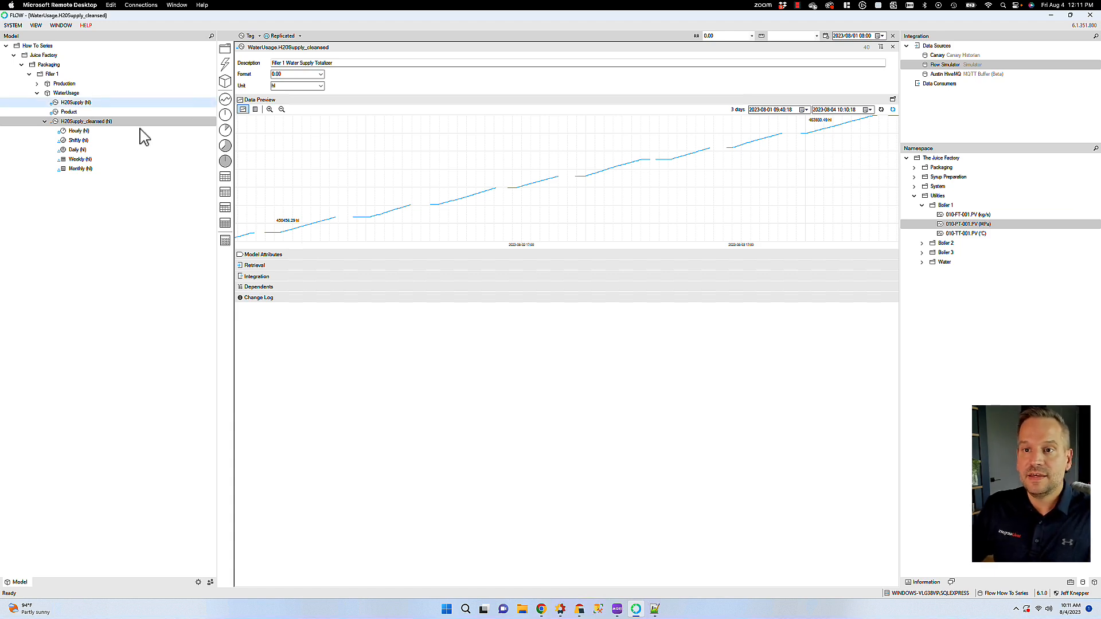
- Open the Daily measure under H20Supply_cleansed and review its retrieval settings and its period values as a table
click(76, 150)
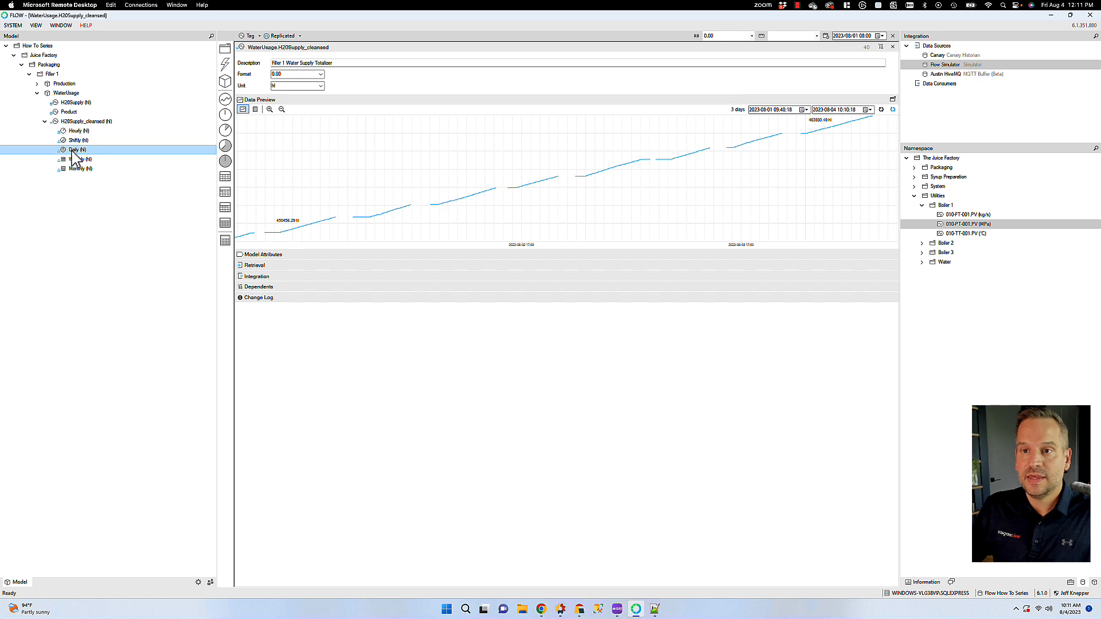
double_click(73, 149)
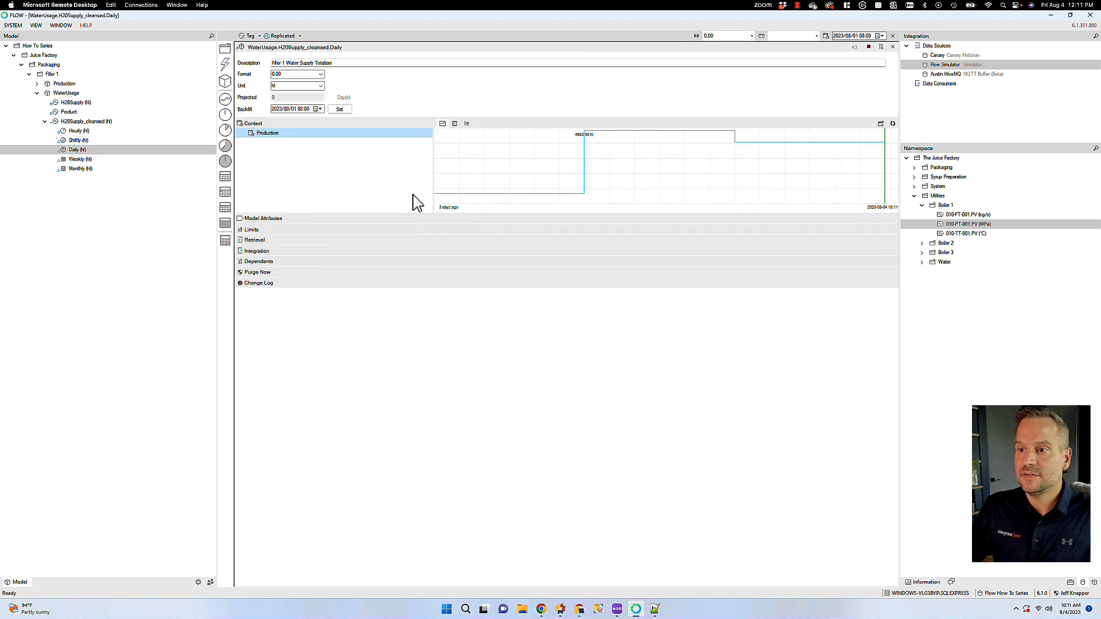
click(254, 241)
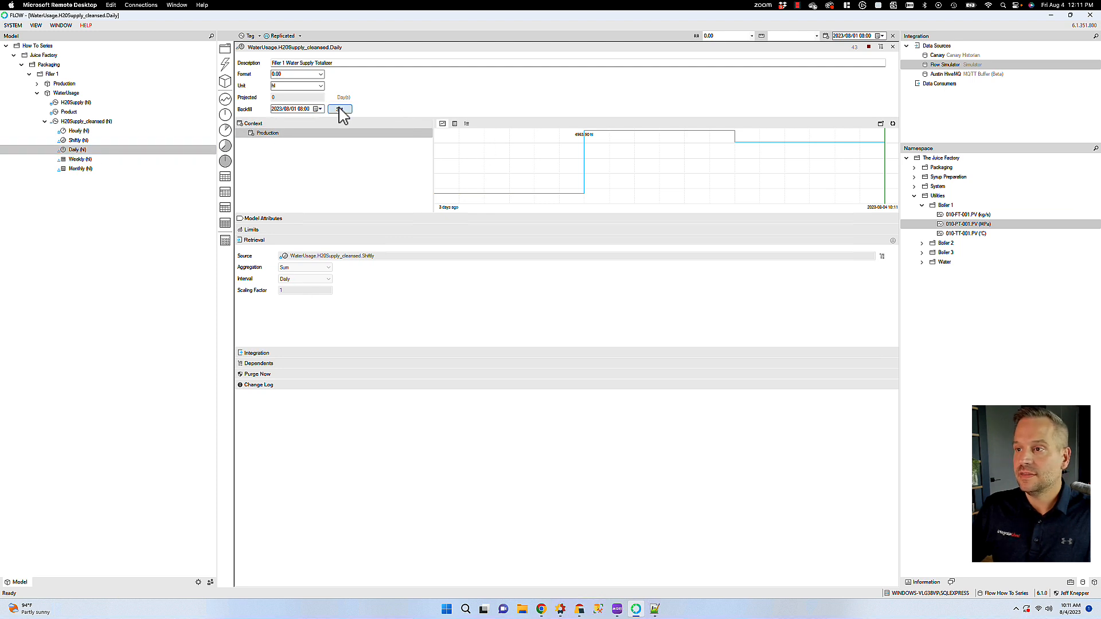
click(455, 124)
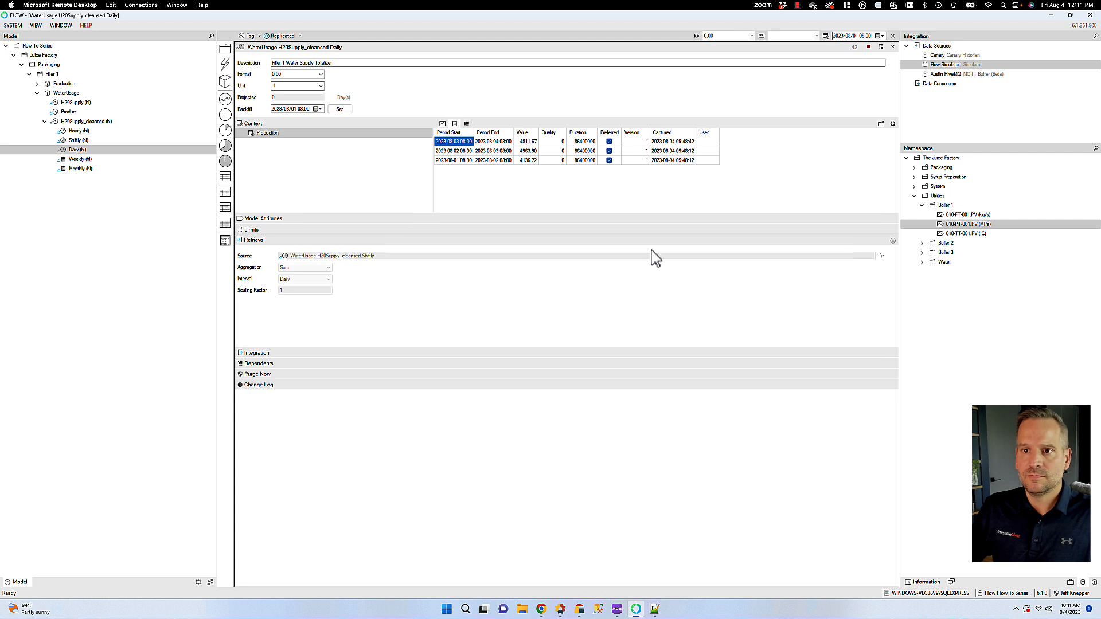
- Create a calculation measure from the Daily measure of H20Supply_cleansed and name it 3d Avg
click(68, 152)
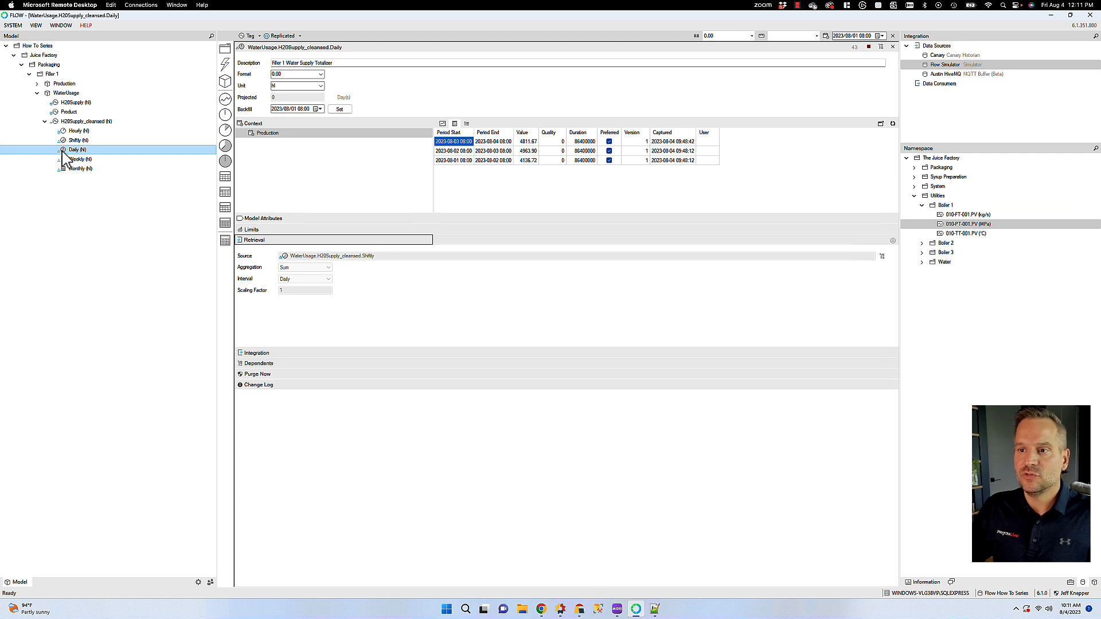
drag(62, 153, 225, 245)
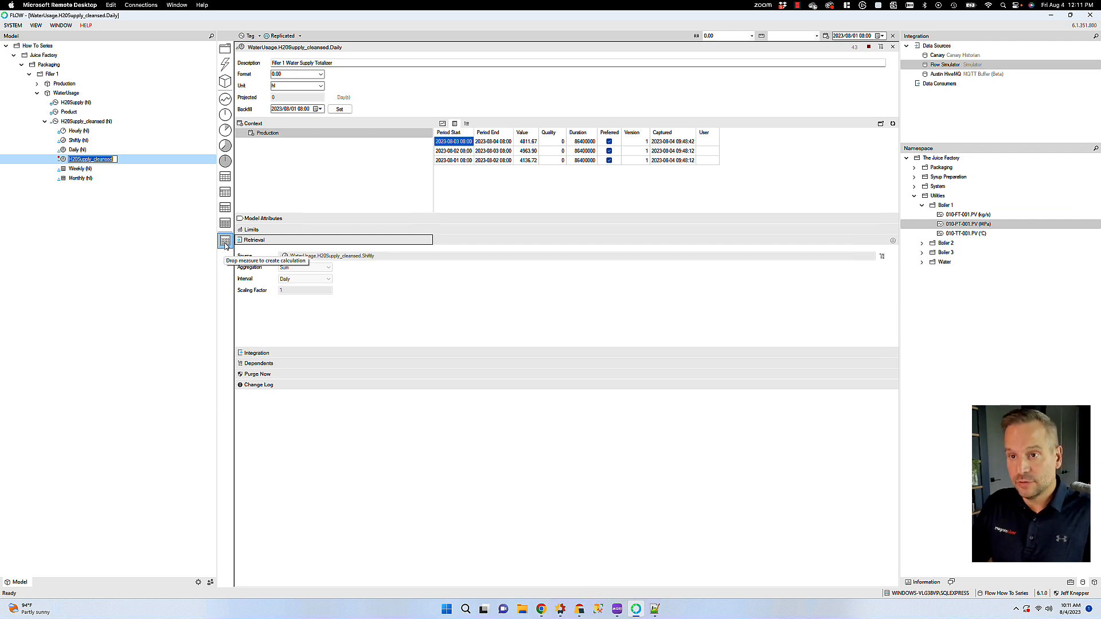
text(3d Avg)
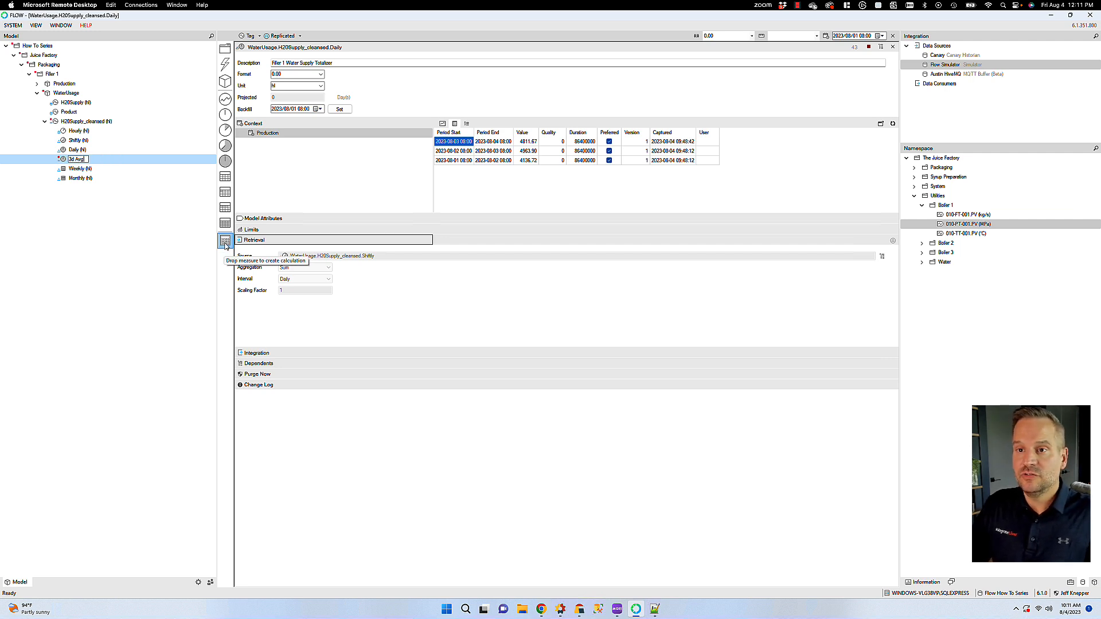
key(Return)
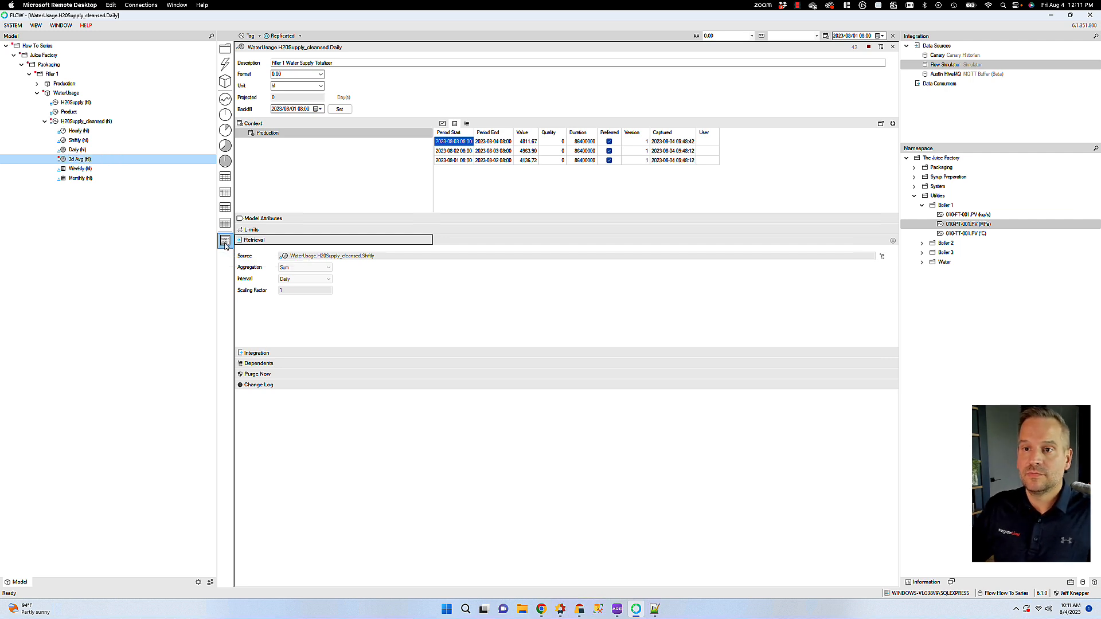
- In the 3d Avg measure's retrieval, set the Daily dependent to Previous range with a relative start of 3 and relative end of 0
double_click(64, 161)
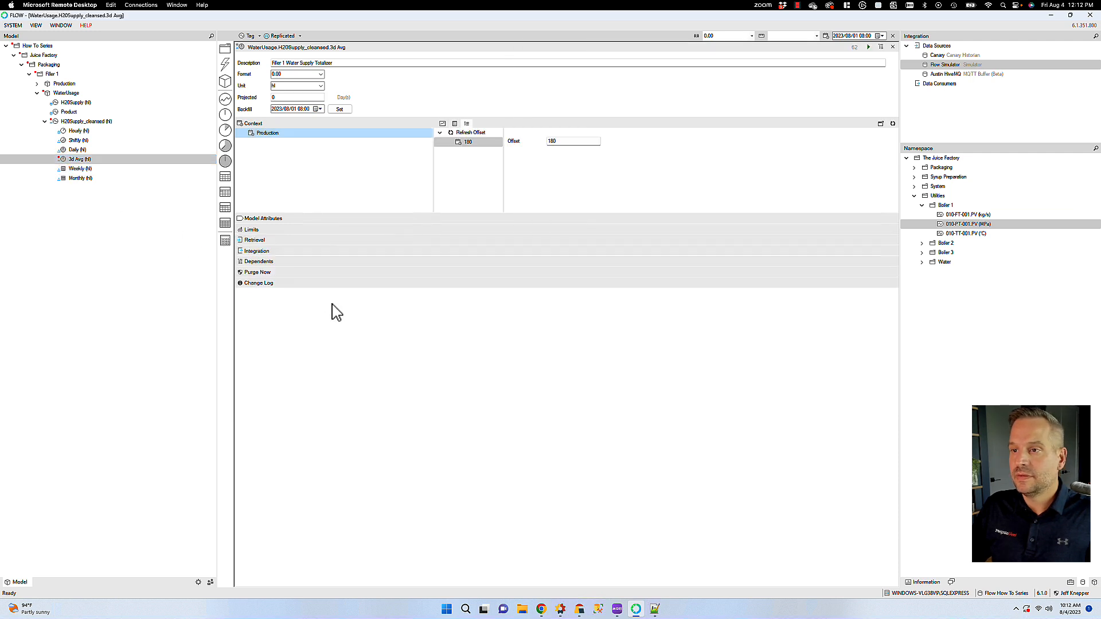
click(253, 241)
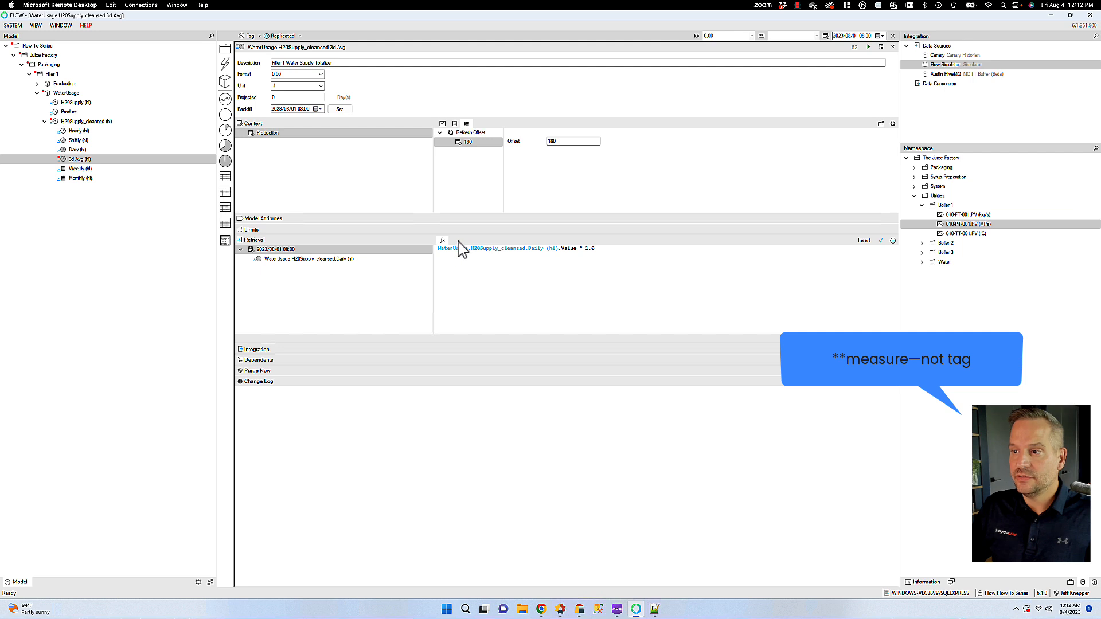
click(290, 259)
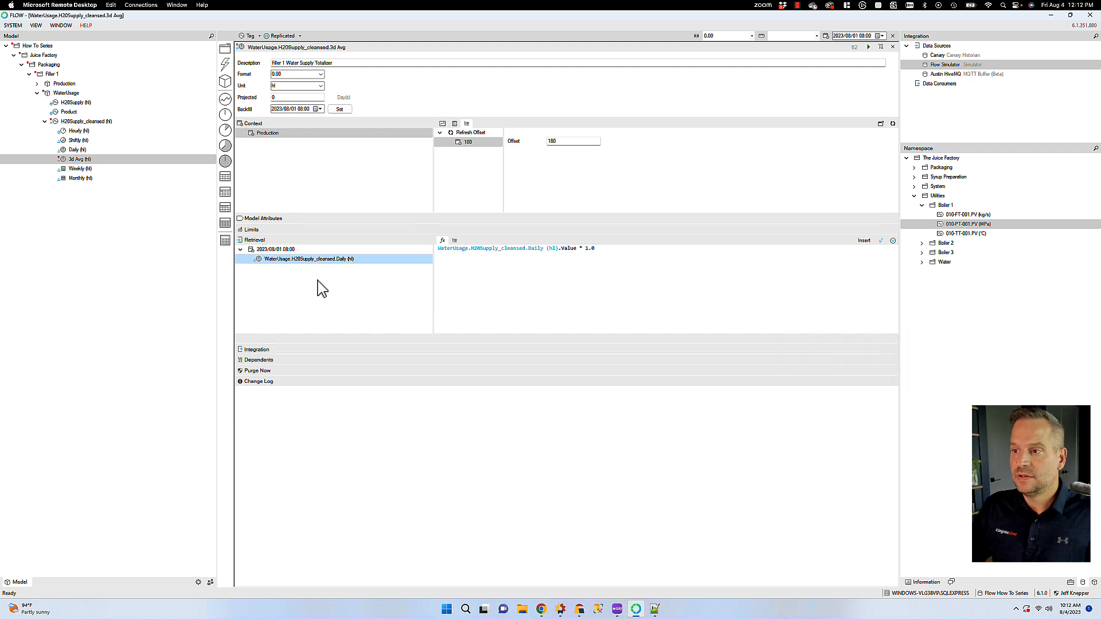
click(455, 241)
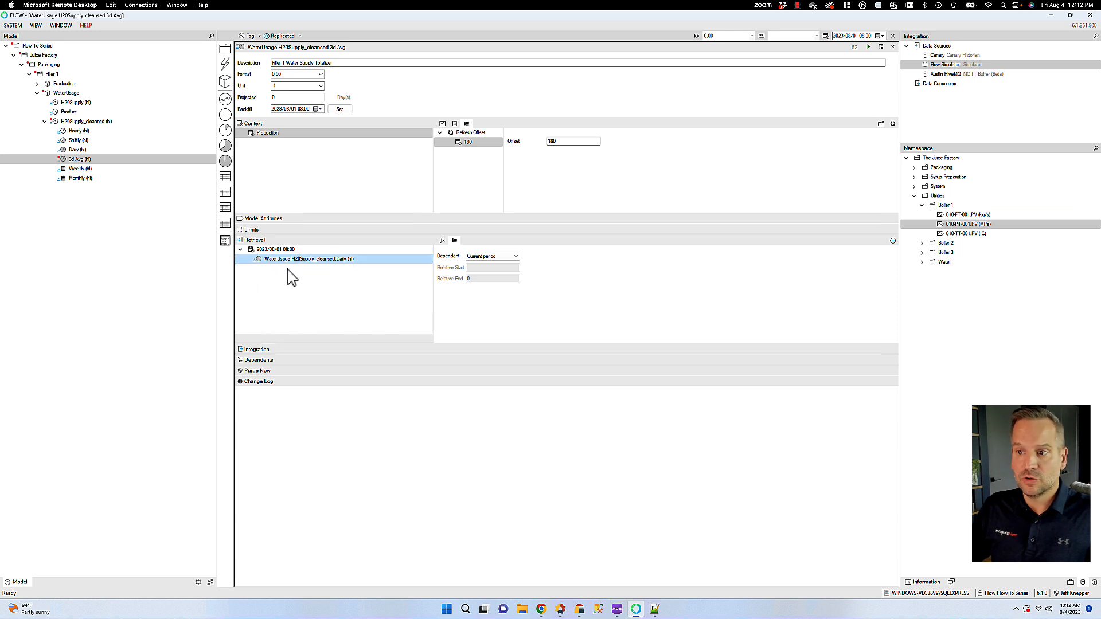
click(516, 257)
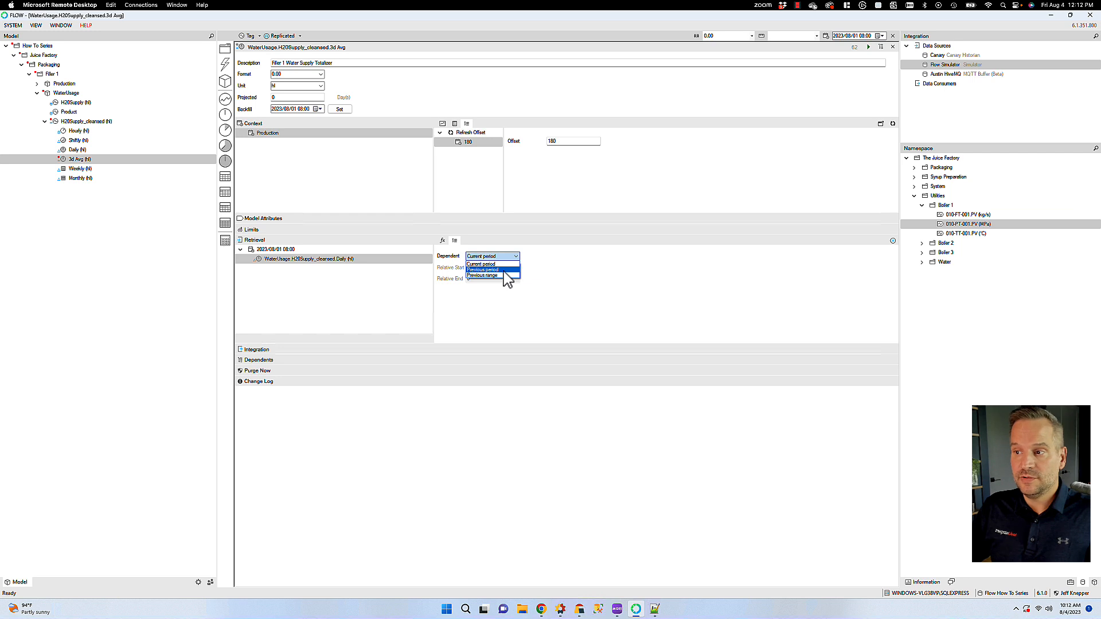
click(504, 270)
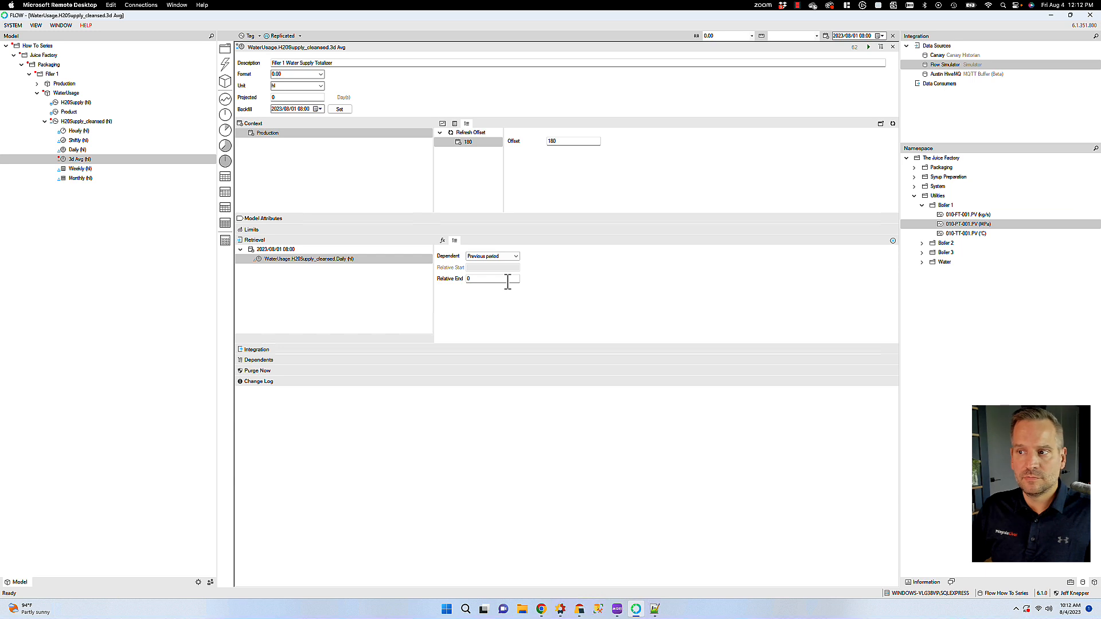
click(509, 257)
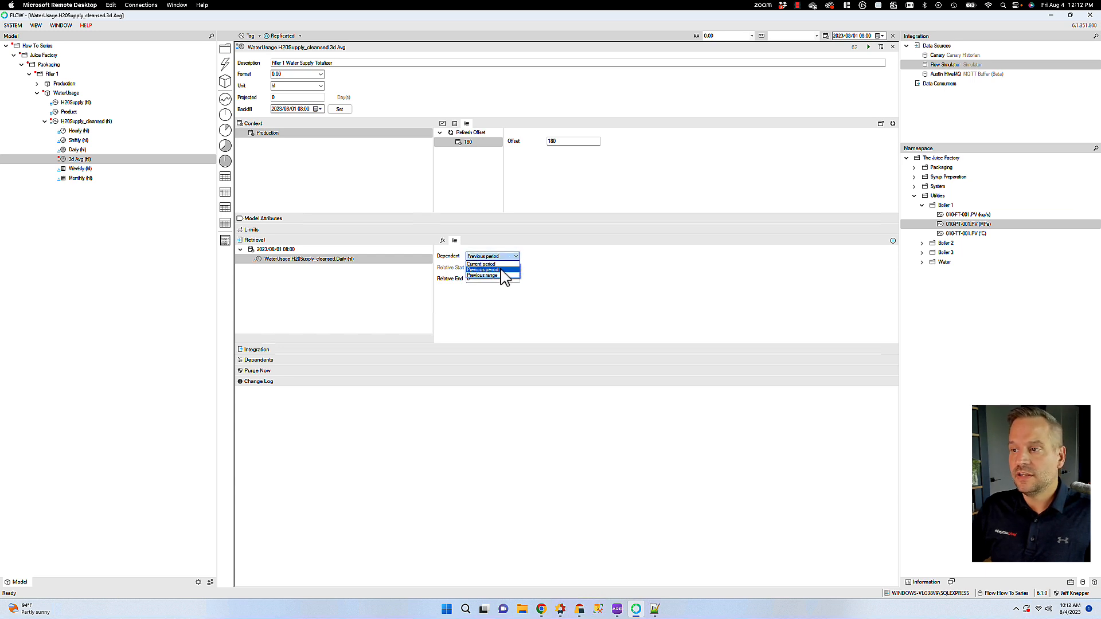
click(503, 275)
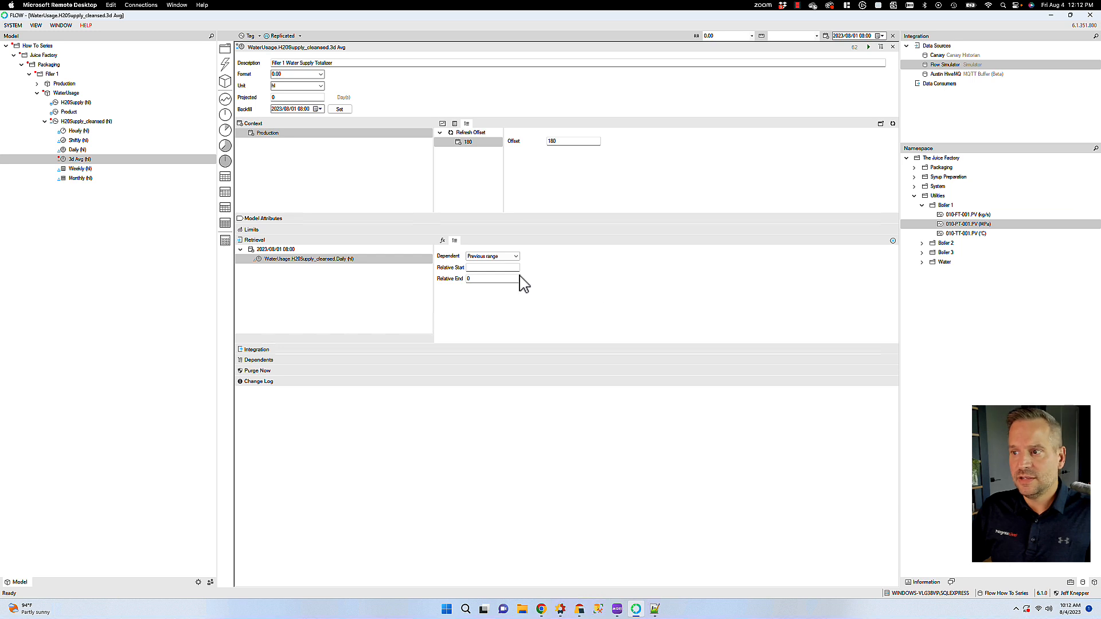
click(480, 268)
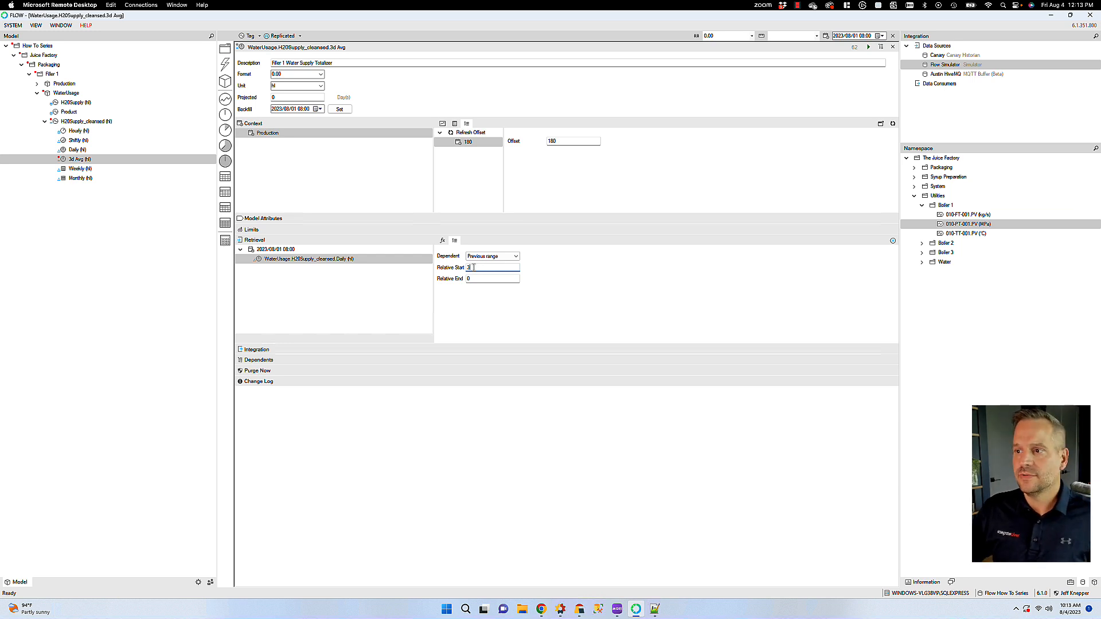
click(356, 270)
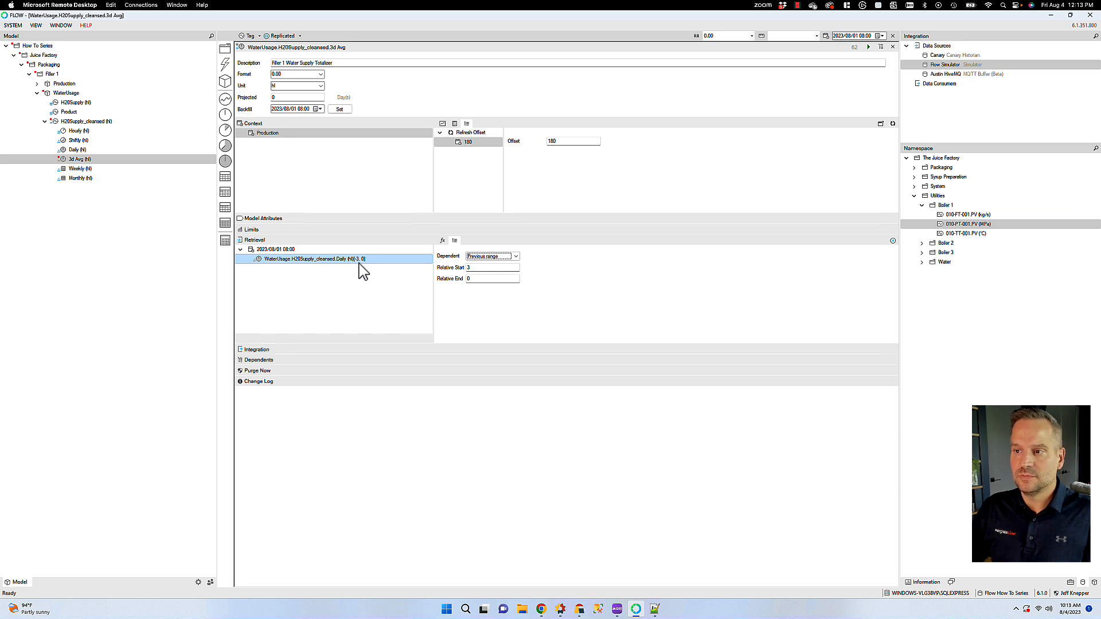
- Replace the 3d Avg formula with the Daily [-3, 0] range reference followed by .Values.Average() and apply the expression
click(443, 241)
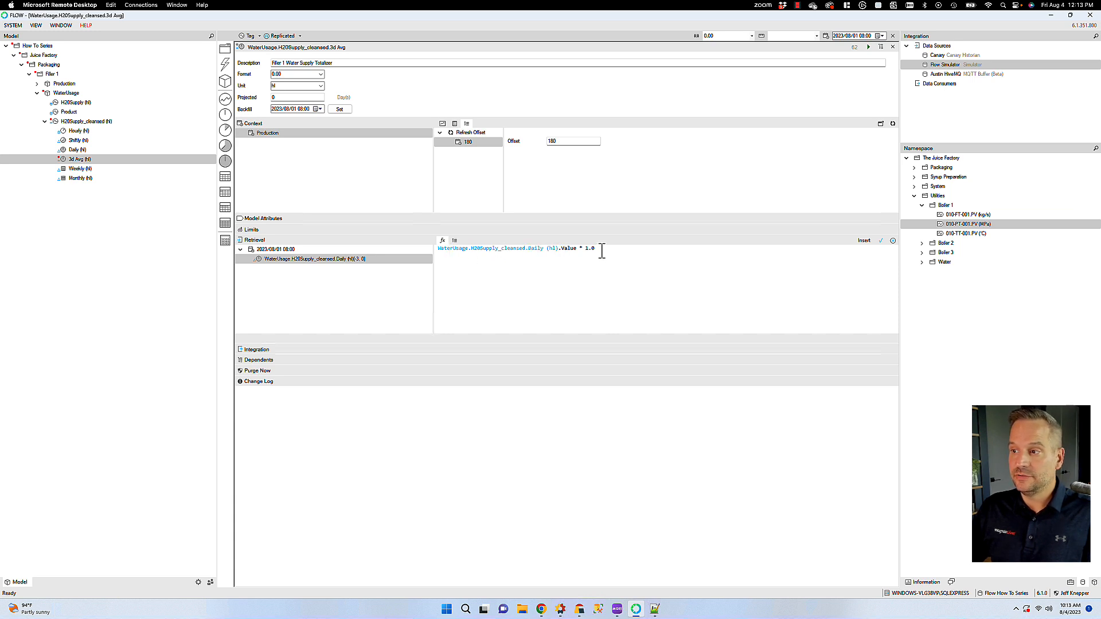
key(ctrl+a)
key(BackSpace)
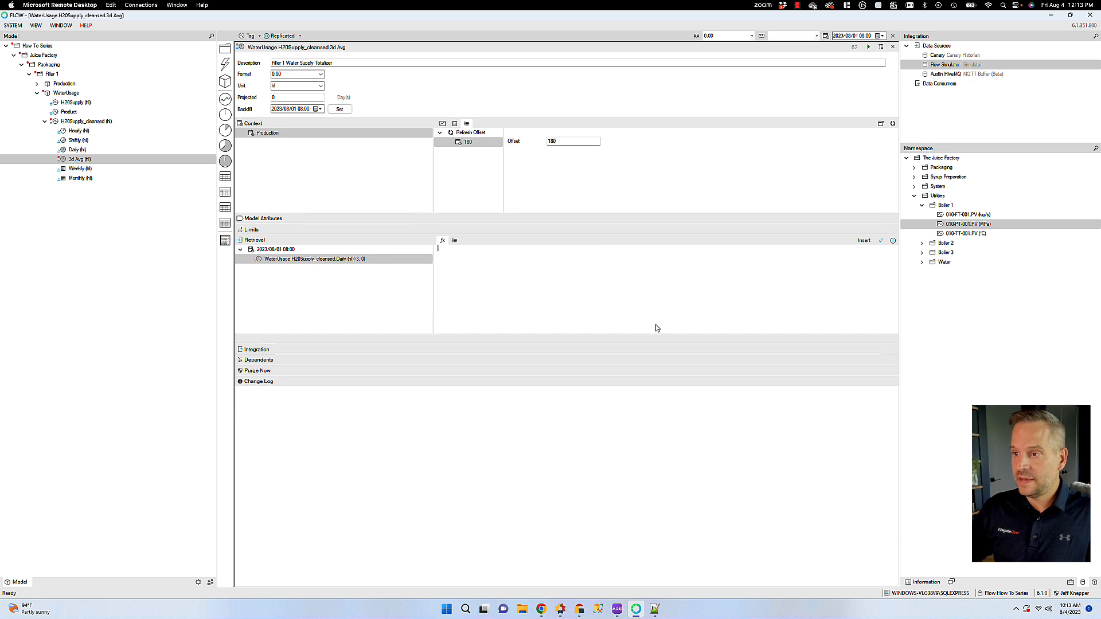
click(327, 262)
double_click(326, 262)
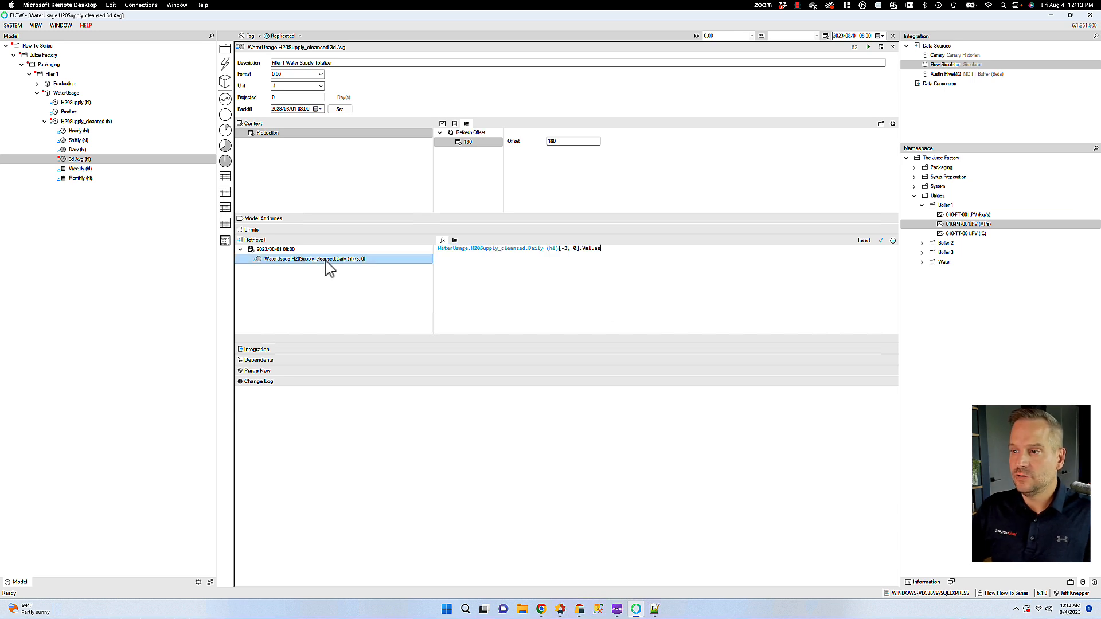
click(641, 284)
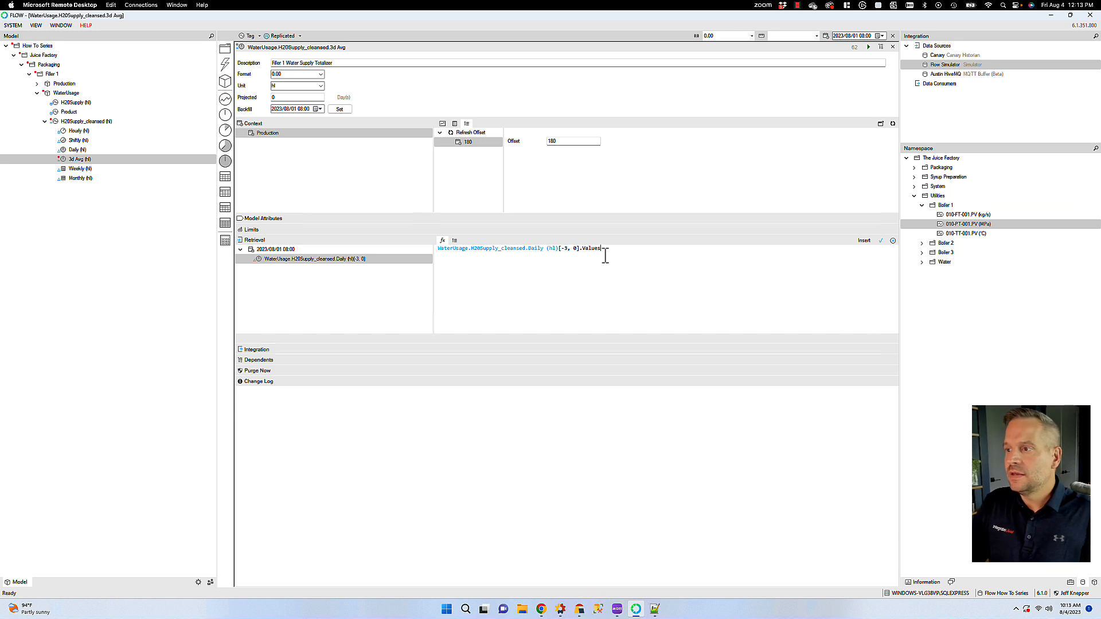
text(.)
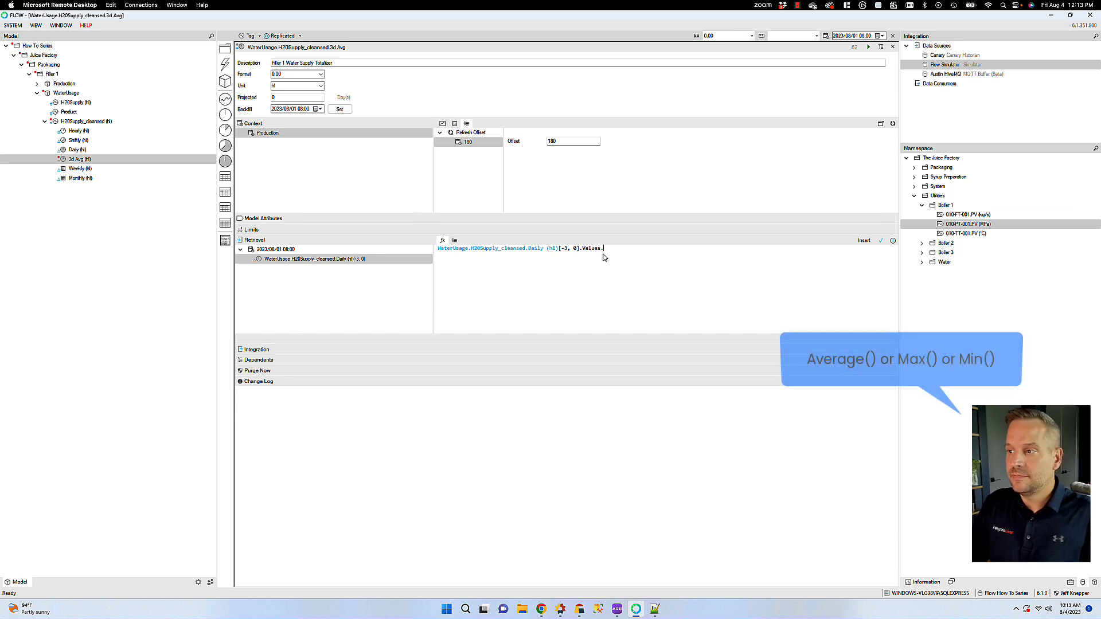
text(Average()
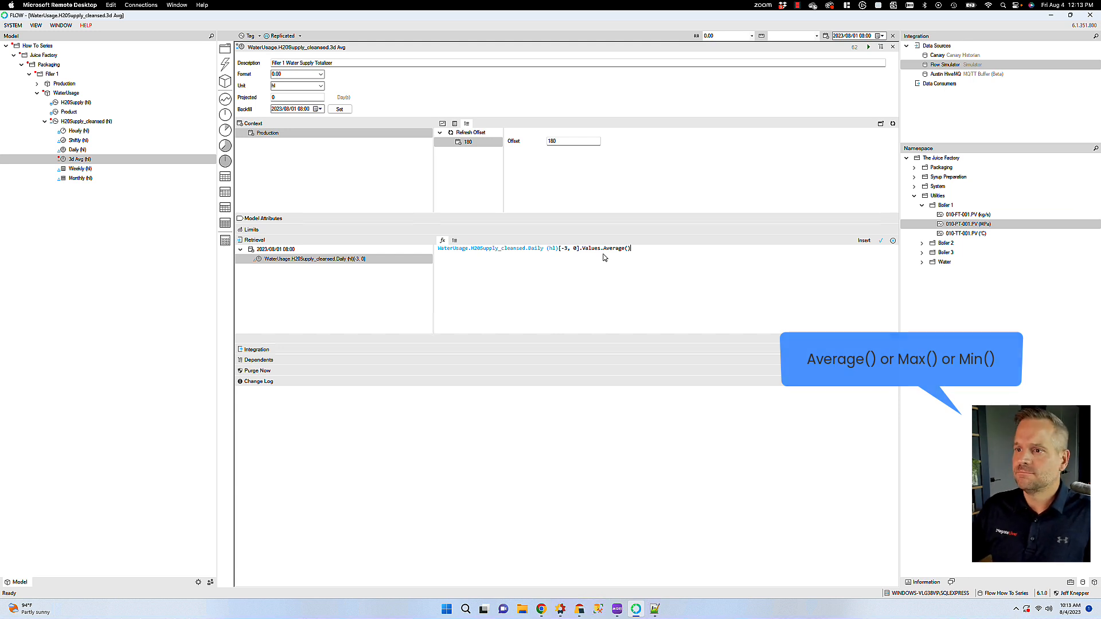
click(881, 242)
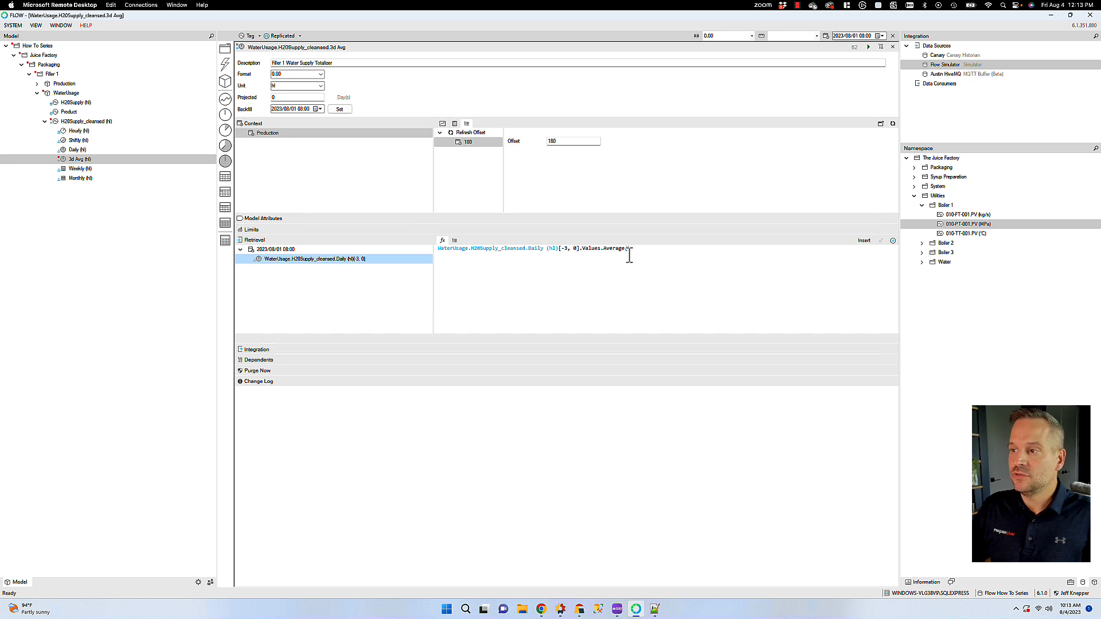
- Deploy the 3d Avg measure so that it starts calculating
click(868, 48)
click(98, 161)
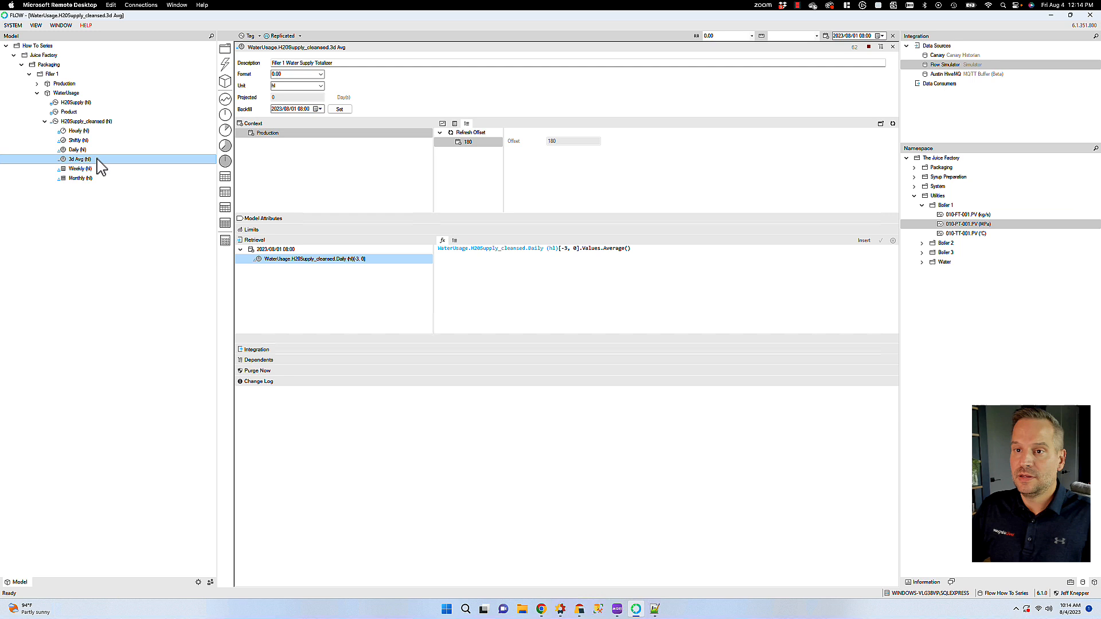
click(66, 161)
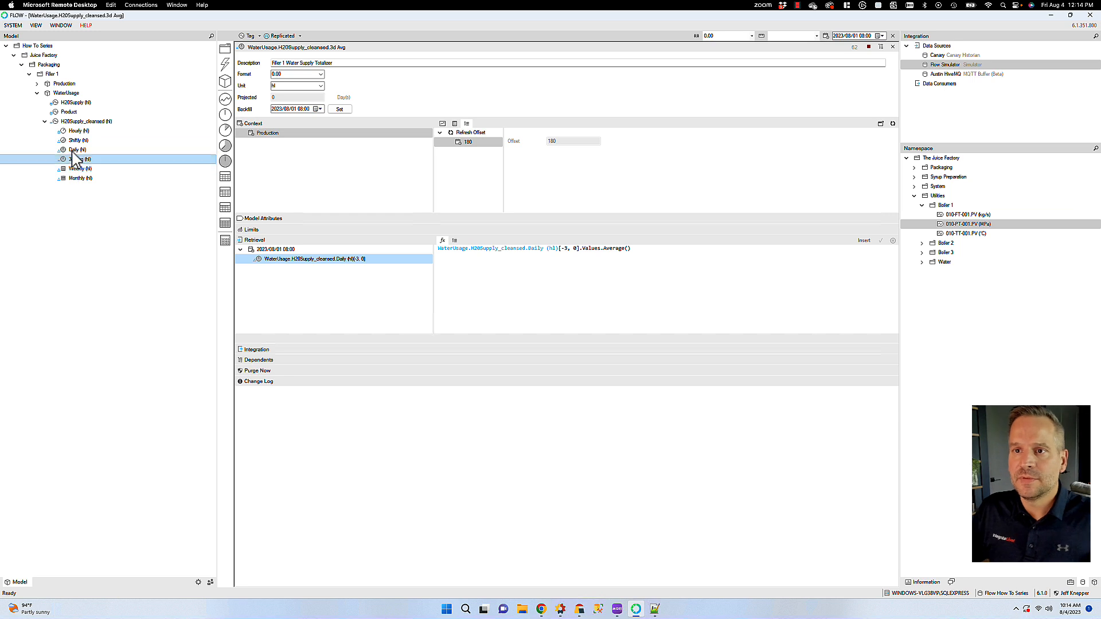
- Review the Hourly measure's trend and the retrieval expression of the H20Supply_cleansed measure
click(64, 131)
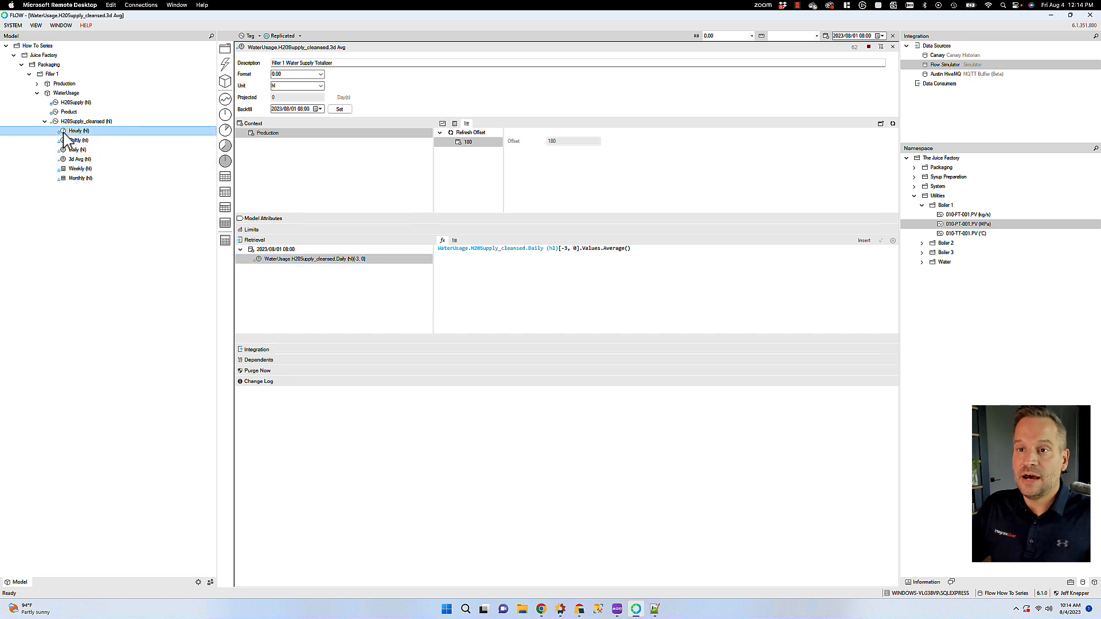
click(63, 131)
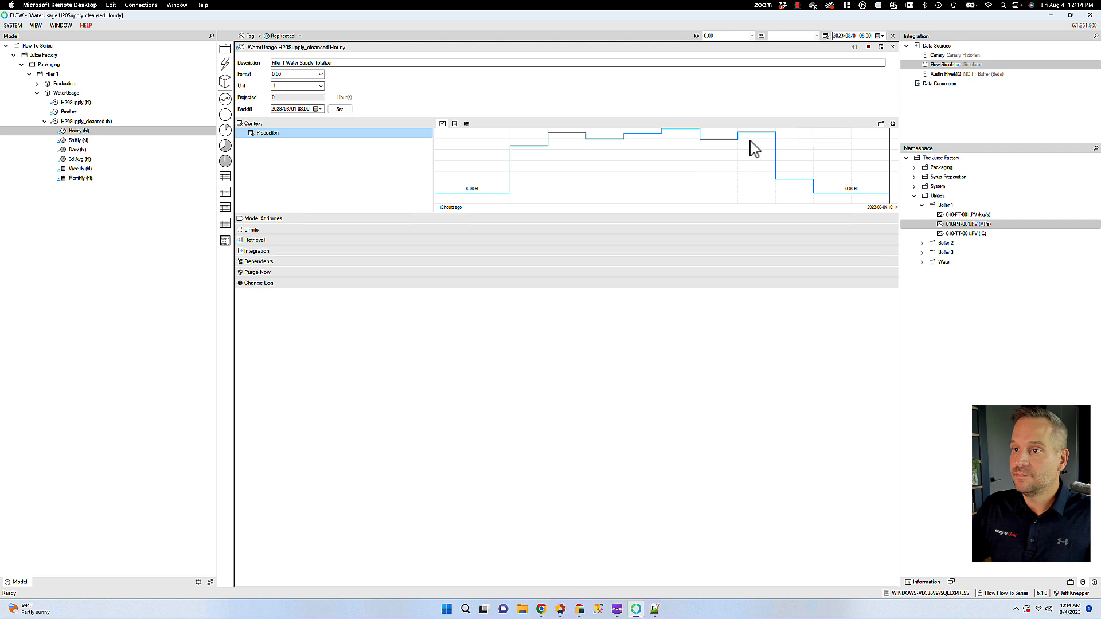
click(129, 131)
click(91, 121)
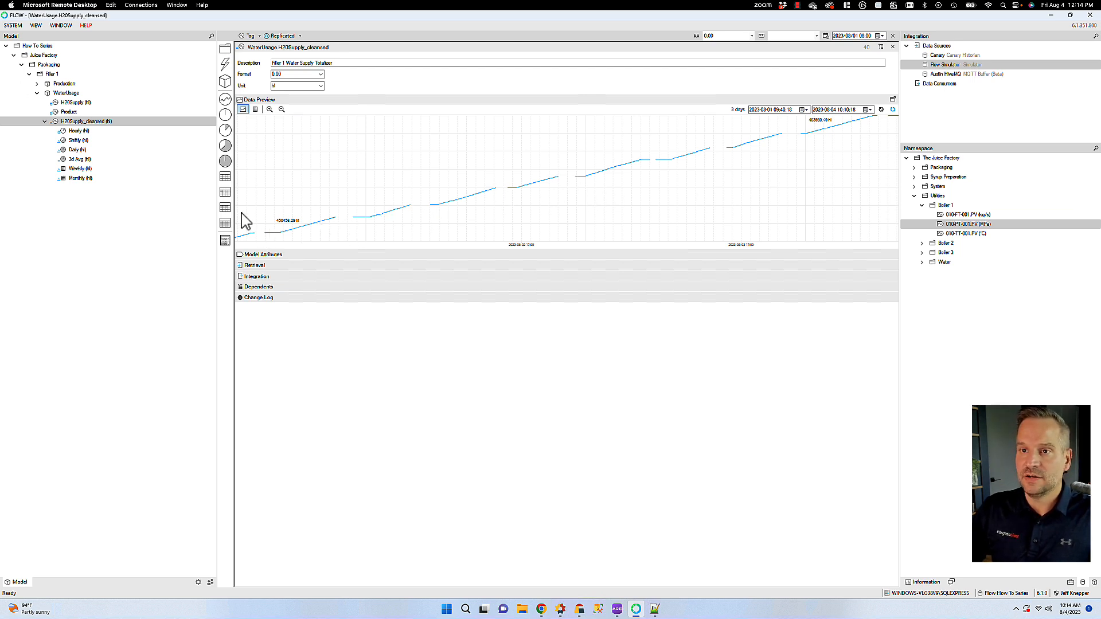
click(248, 265)
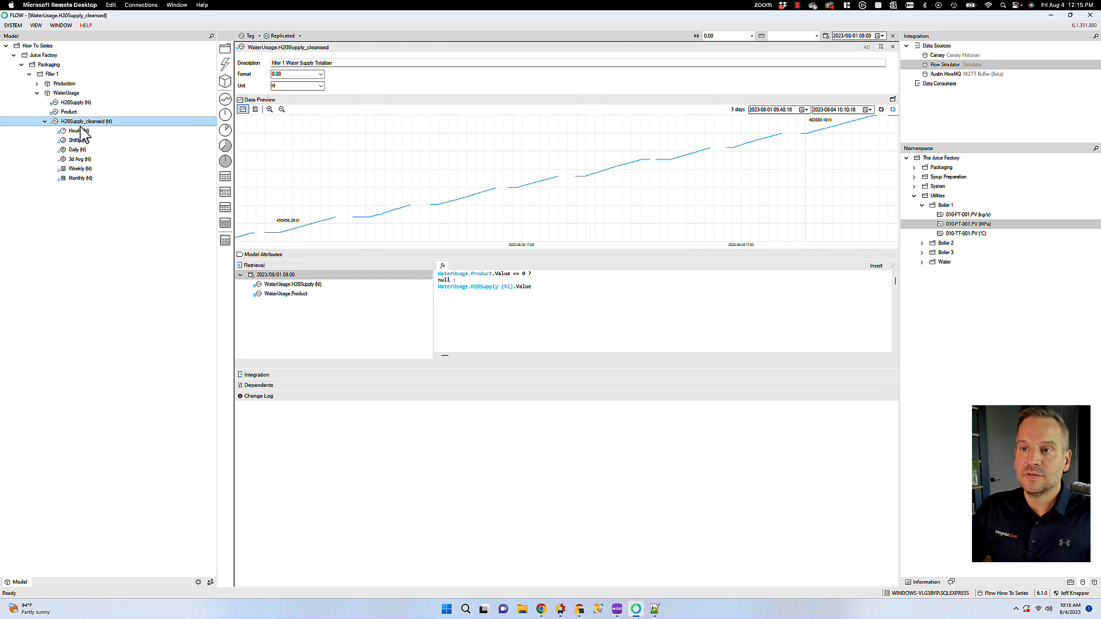
- Create a minutely measure from H20Supply_cleansed, name it 5m, and open its configuration
click(63, 133)
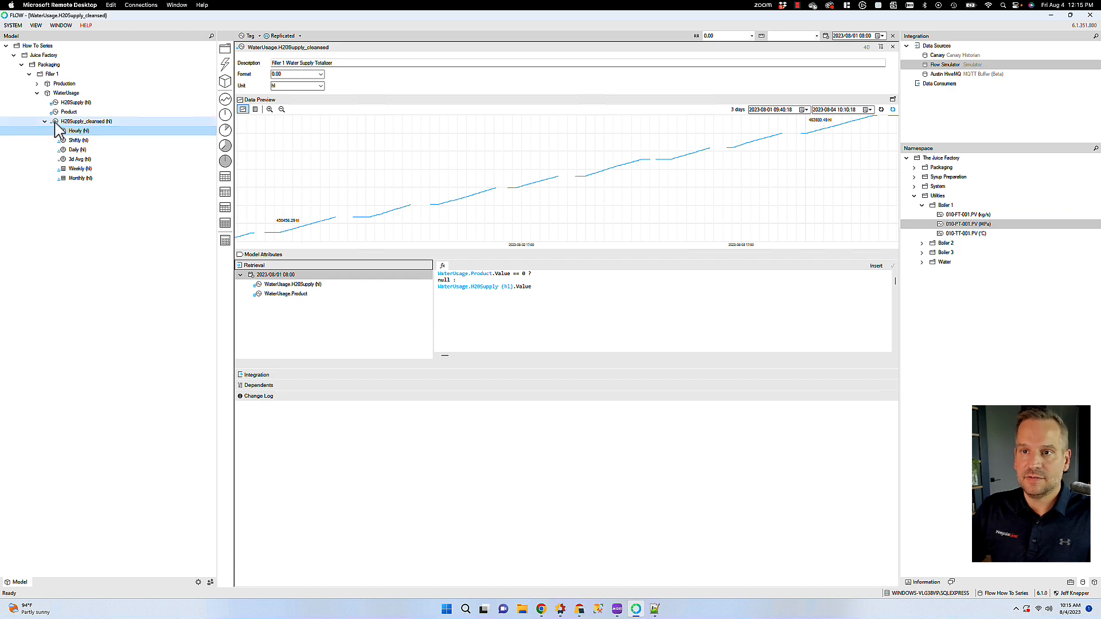
click(57, 123)
drag(55, 122, 226, 118)
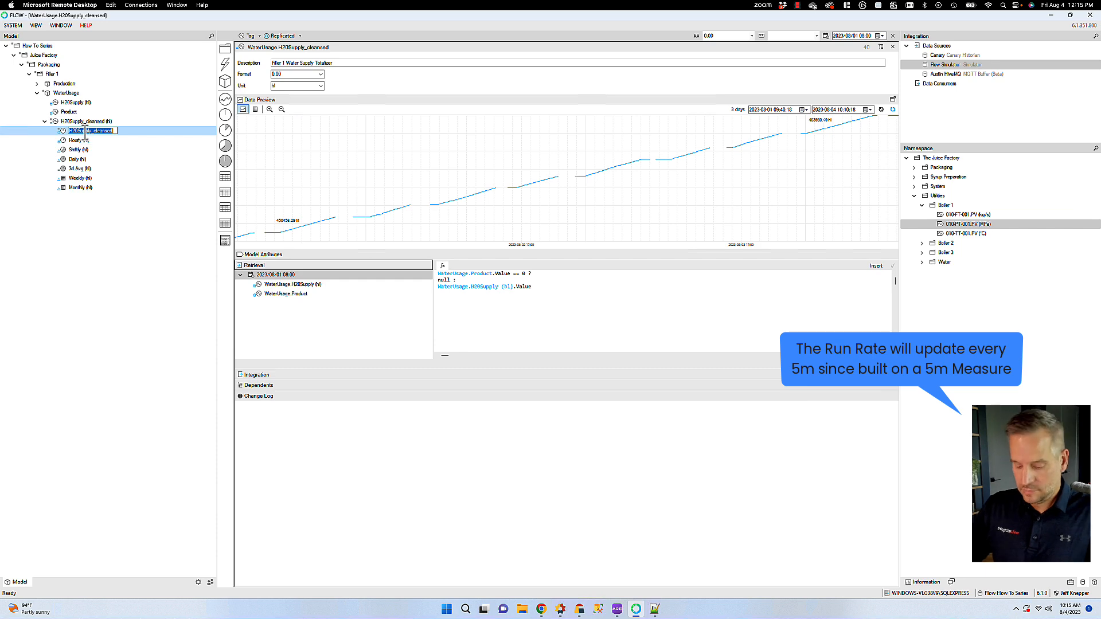
text(5m (hl)
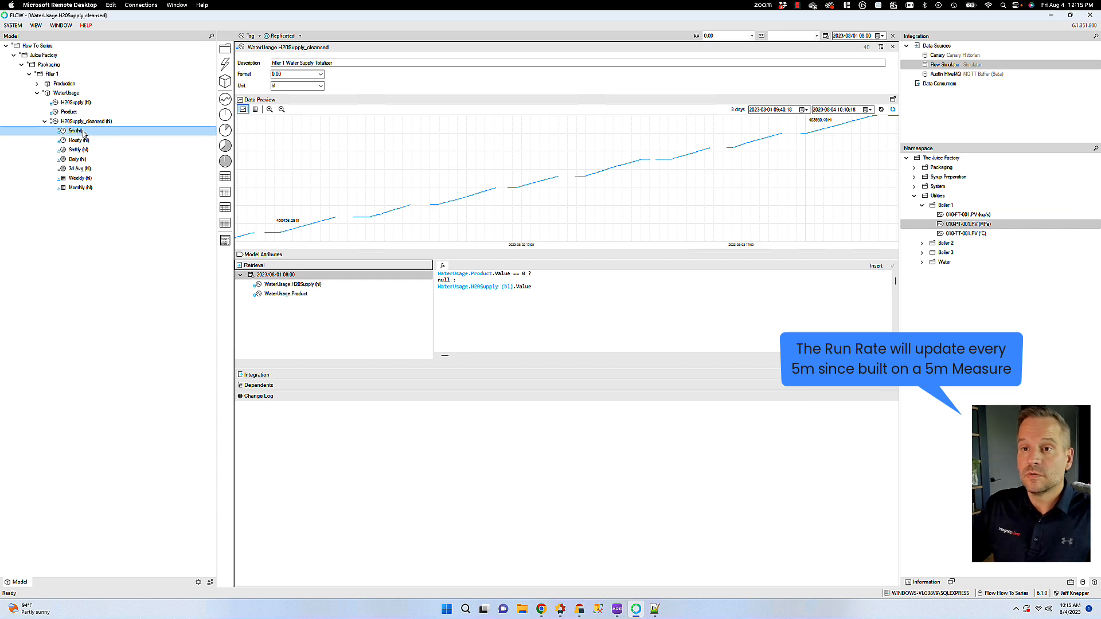
key(Return)
click(71, 131)
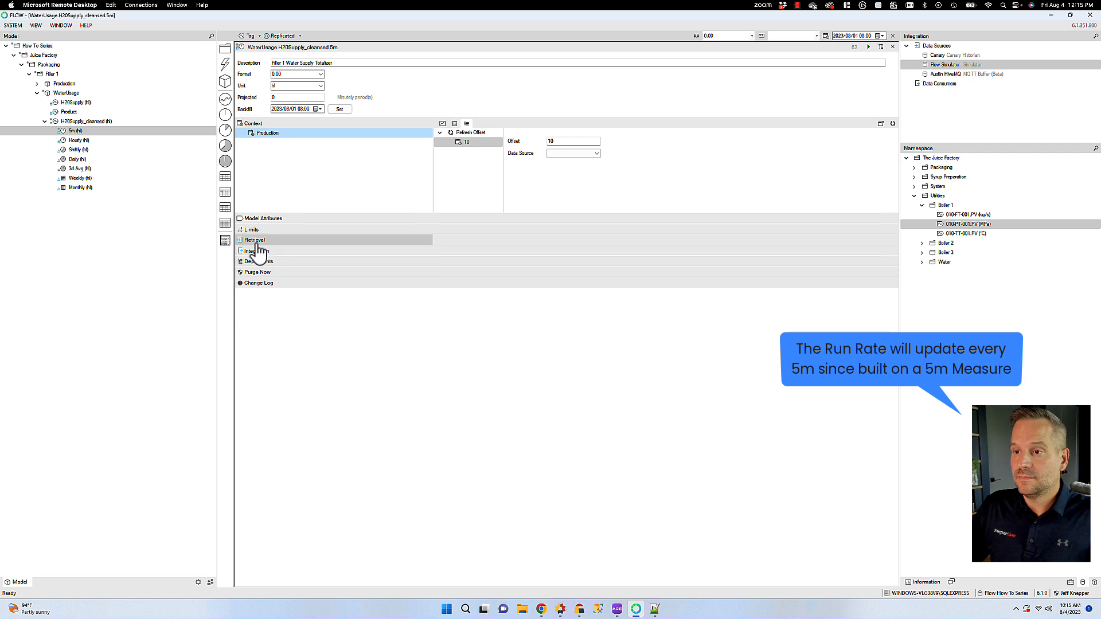
- Set the 5m measure's retrieval aggregation to Counter and deploy the measure
click(263, 251)
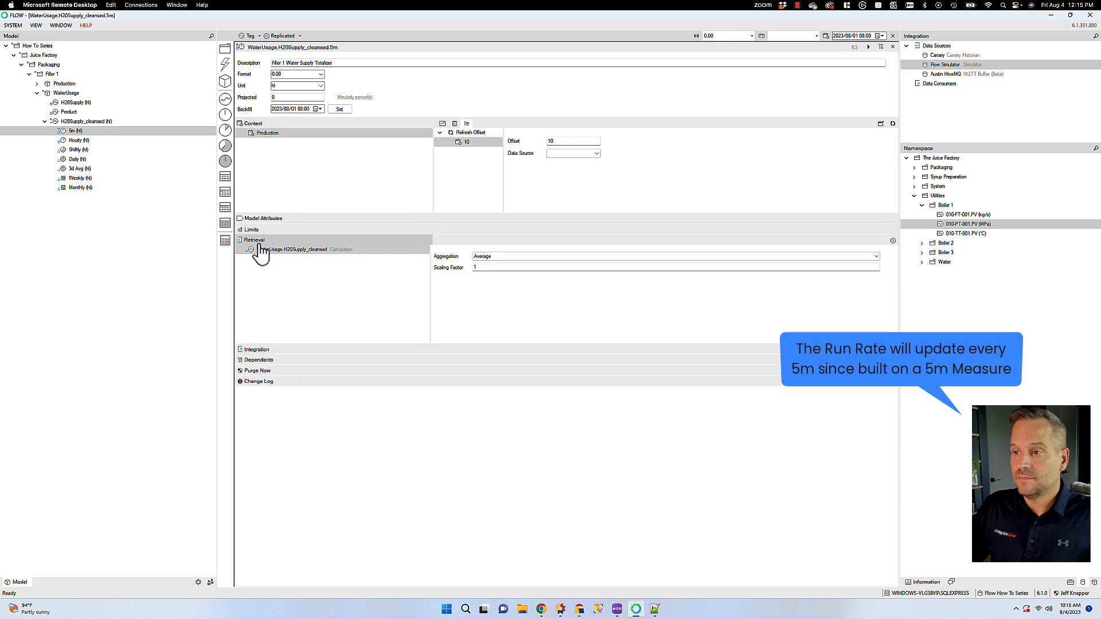
click(498, 258)
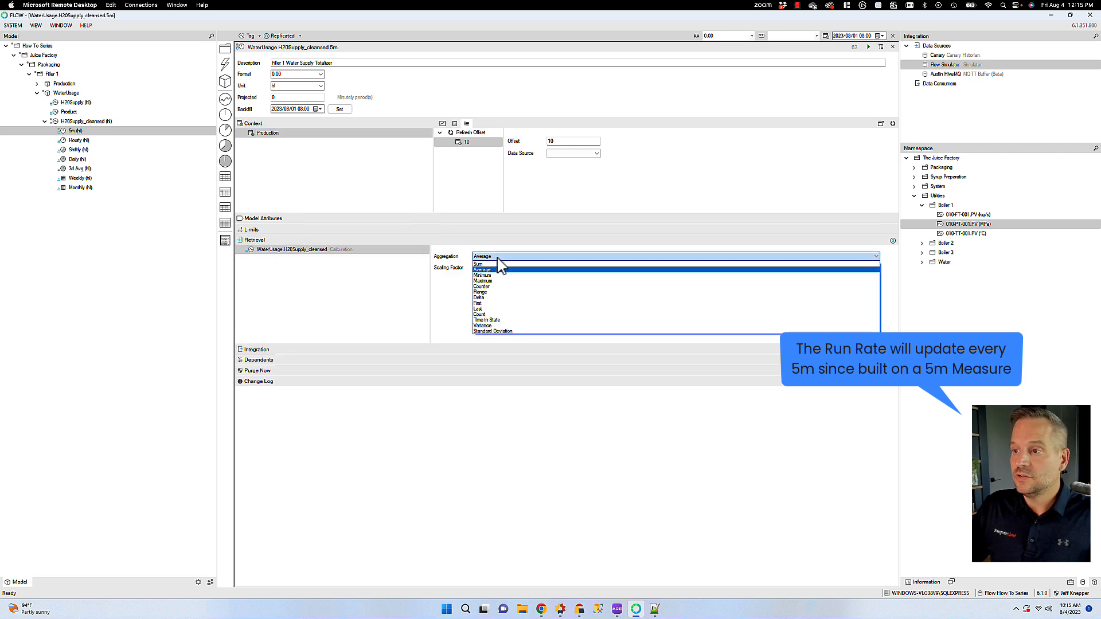
click(485, 287)
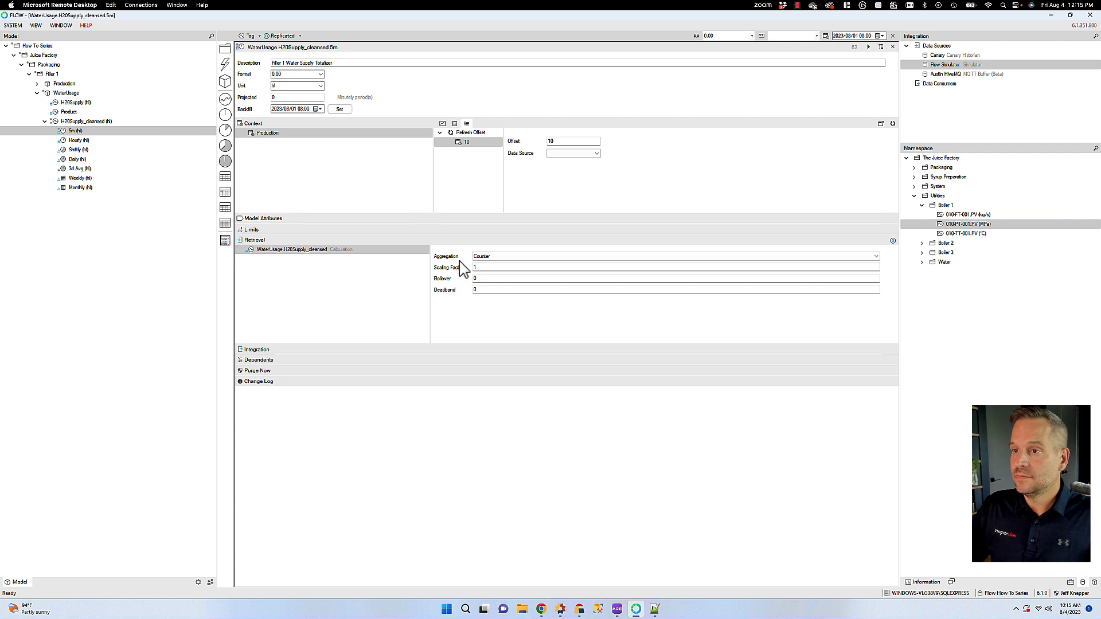
click(868, 46)
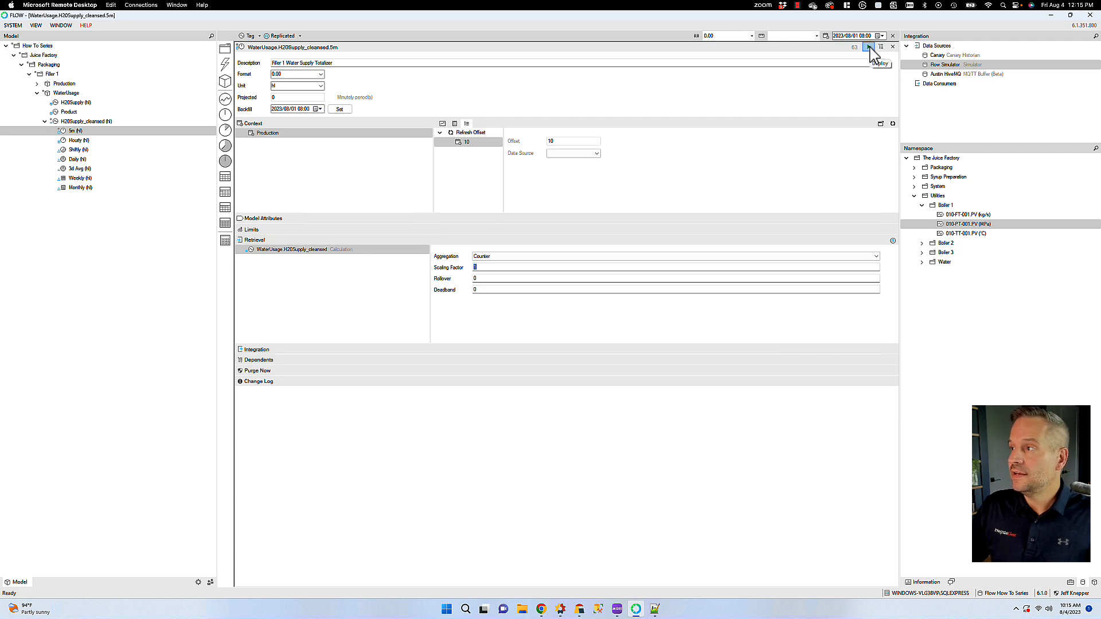
- Create a calculated measure from the 5m measure, name it Run Rate, and open its configuration
click(64, 132)
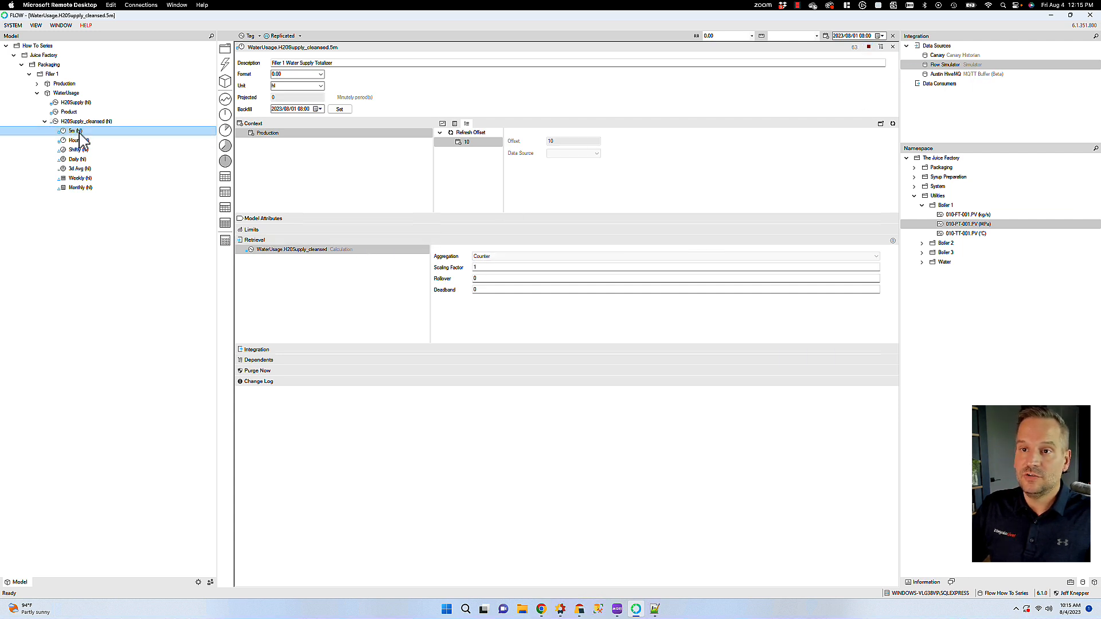
drag(66, 138, 408, 274)
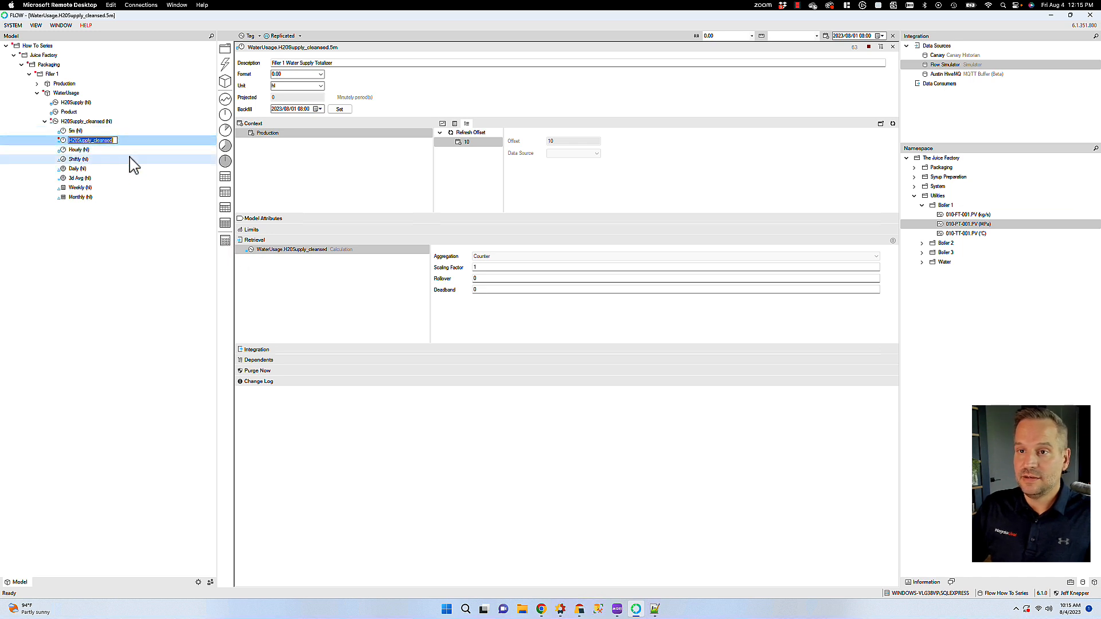
text(Run R)
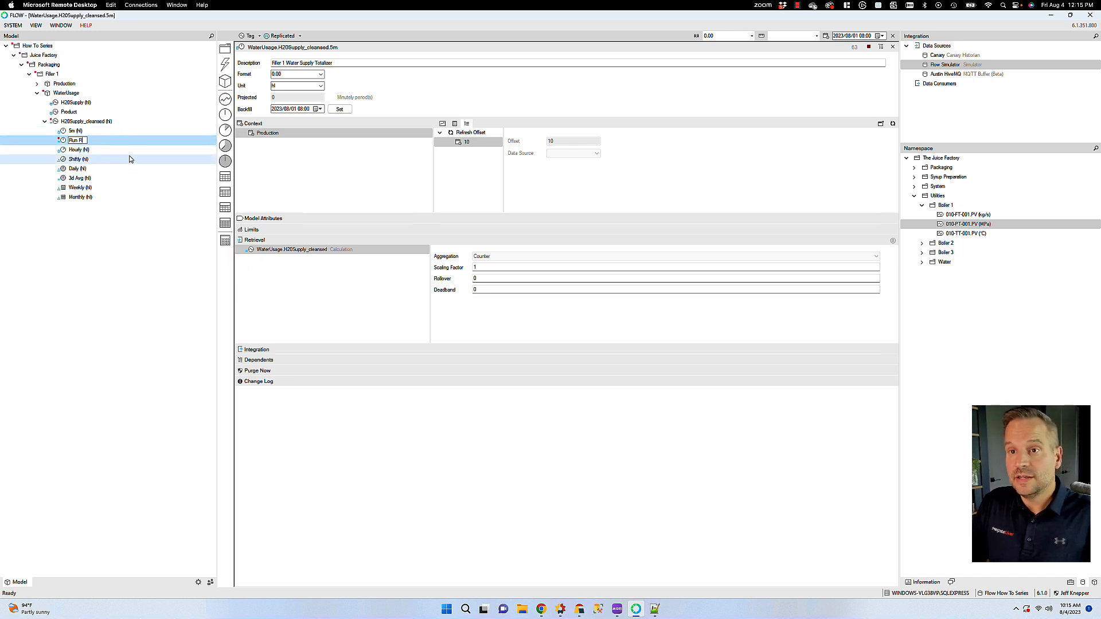
text(ate)
key(Return)
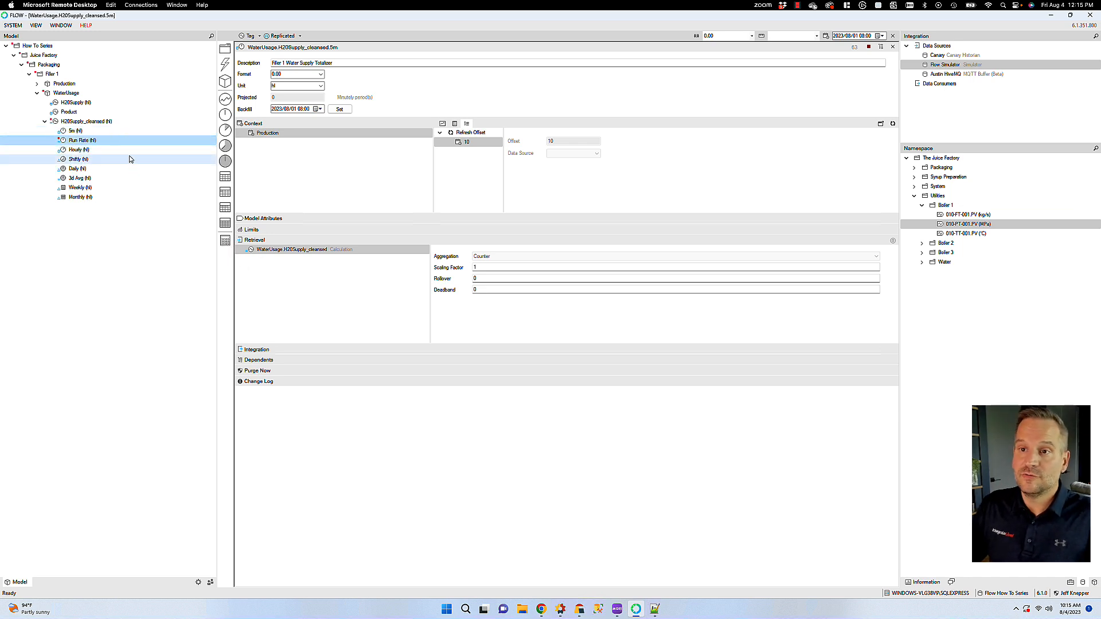
double_click(65, 141)
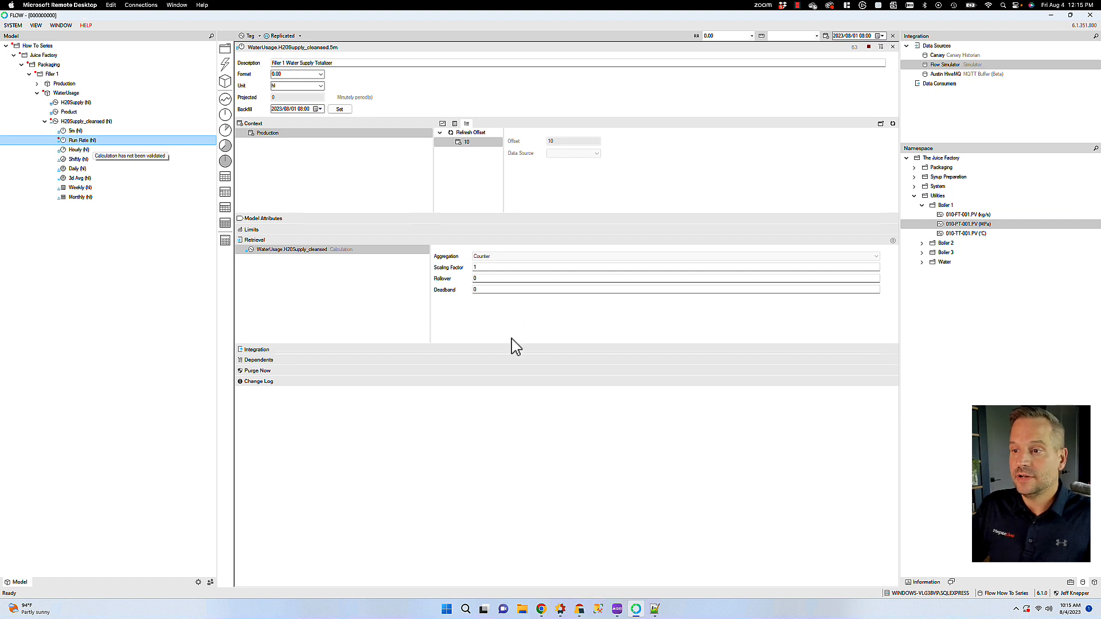
- Set the Run Rate calculation's 5m dependency to Previous range with a relative start of 12
click(257, 240)
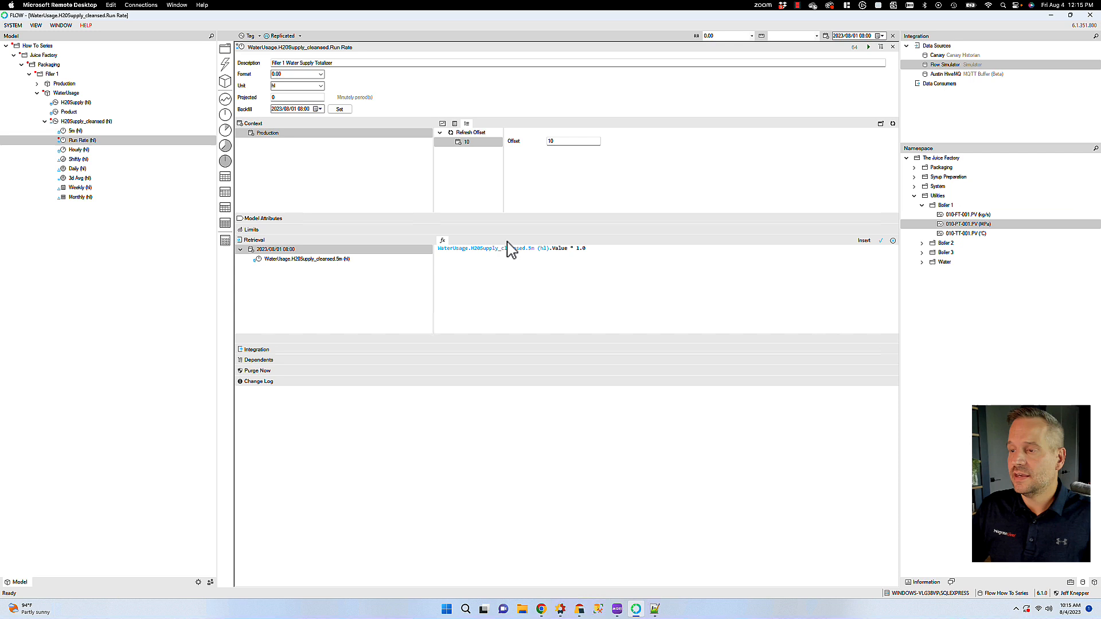
click(290, 259)
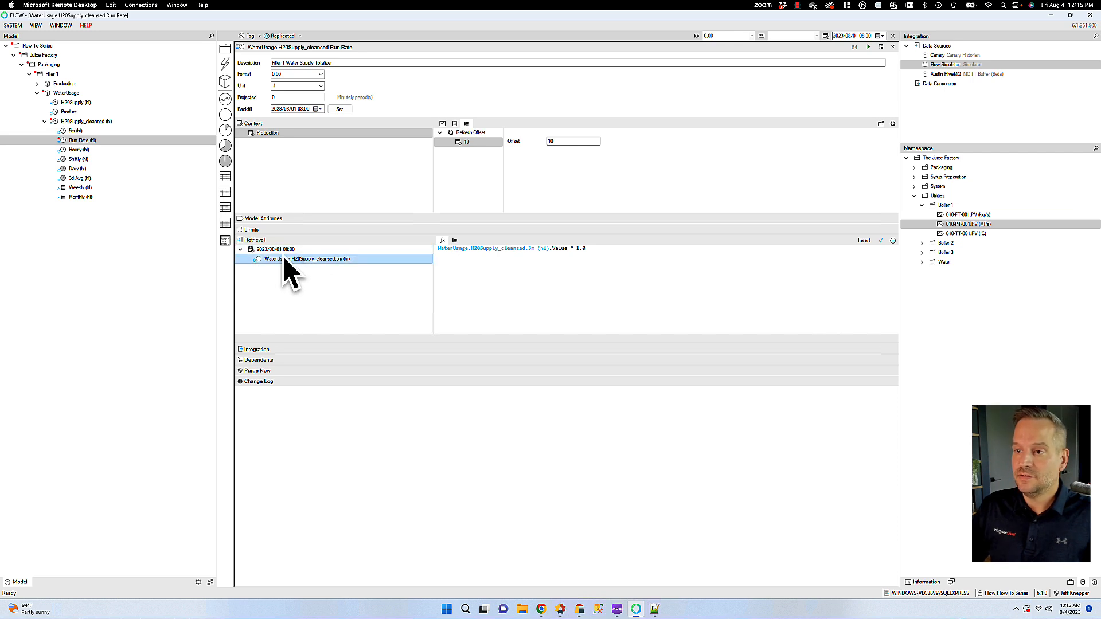
click(455, 241)
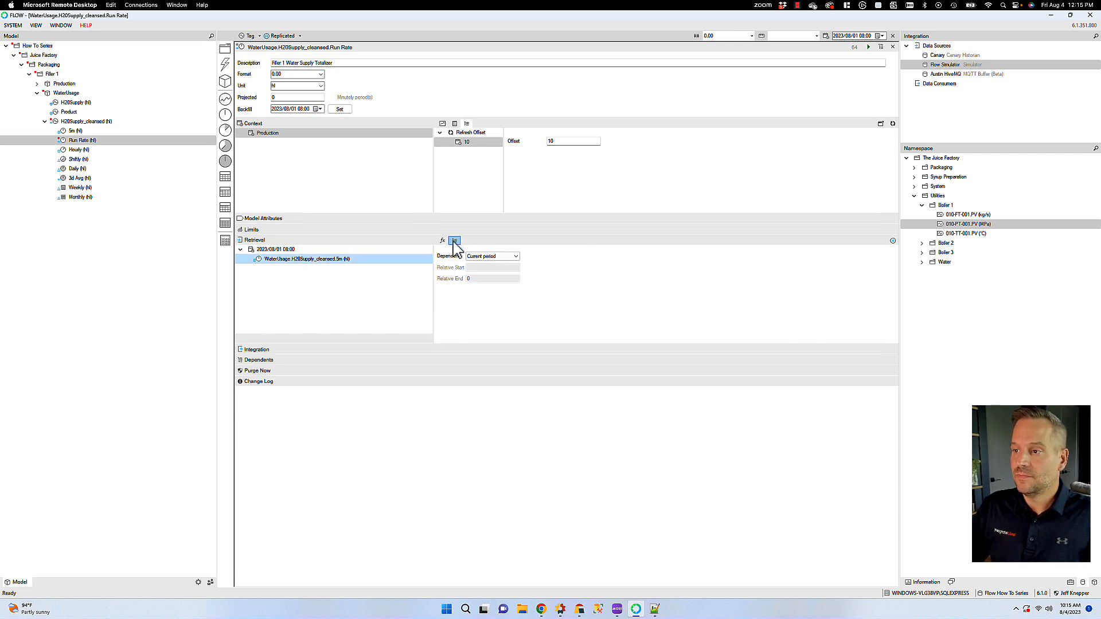
click(517, 258)
click(487, 276)
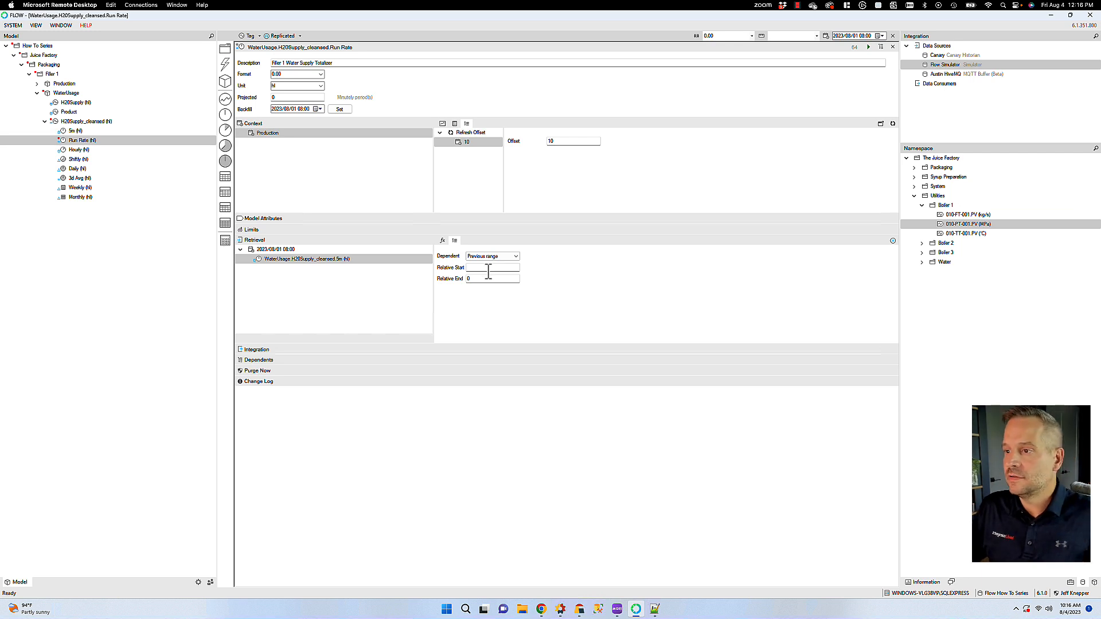
click(487, 268)
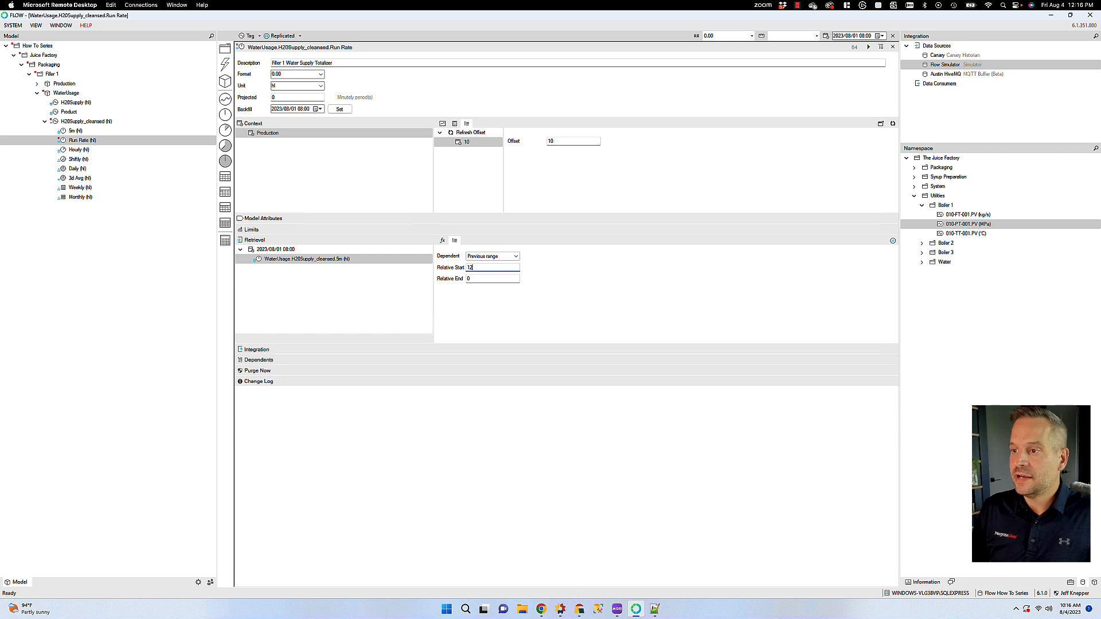
- Replace the Run Rate formula with the 5m [-12, 0] range reference followed by .Values.Average(), and validate and deploy the measure
click(442, 240)
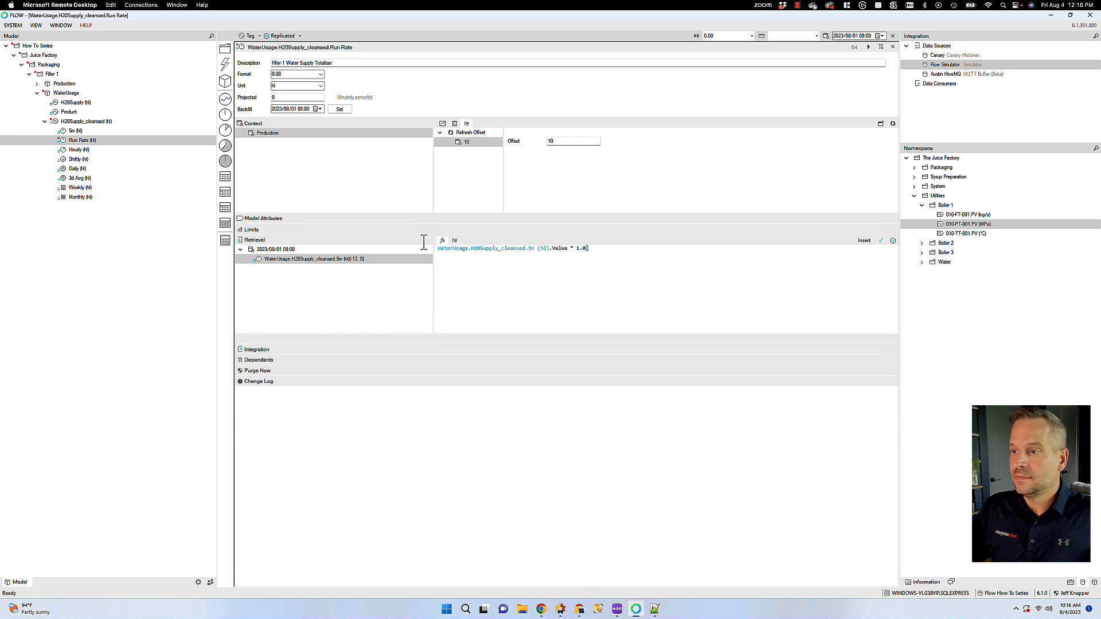
key(ctrl+a)
key(Delete)
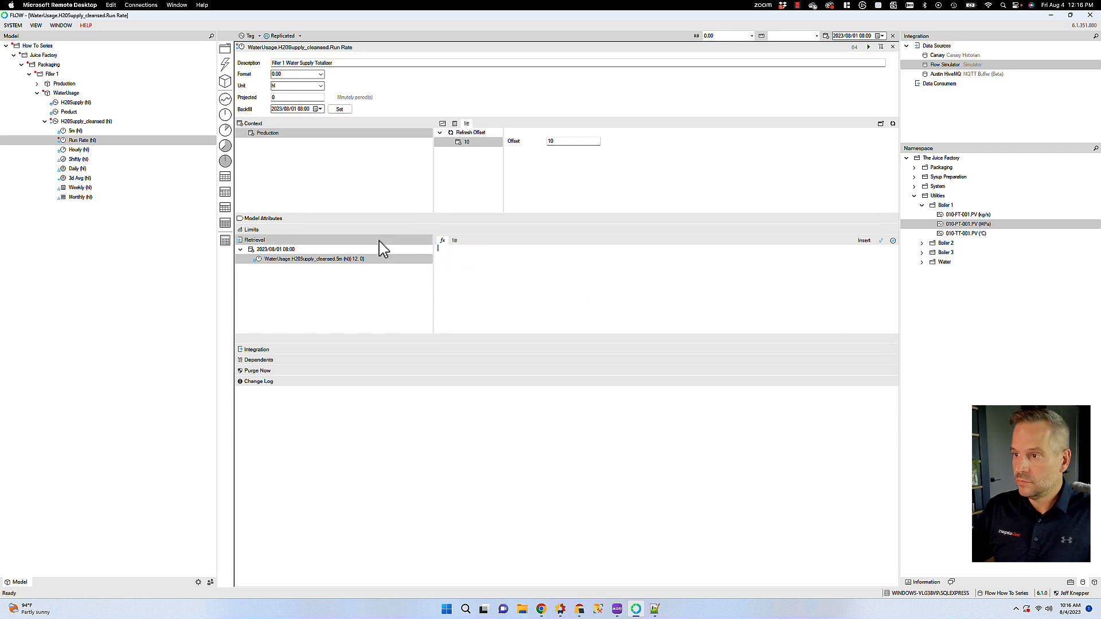
click(298, 259)
drag(297, 259, 453, 254)
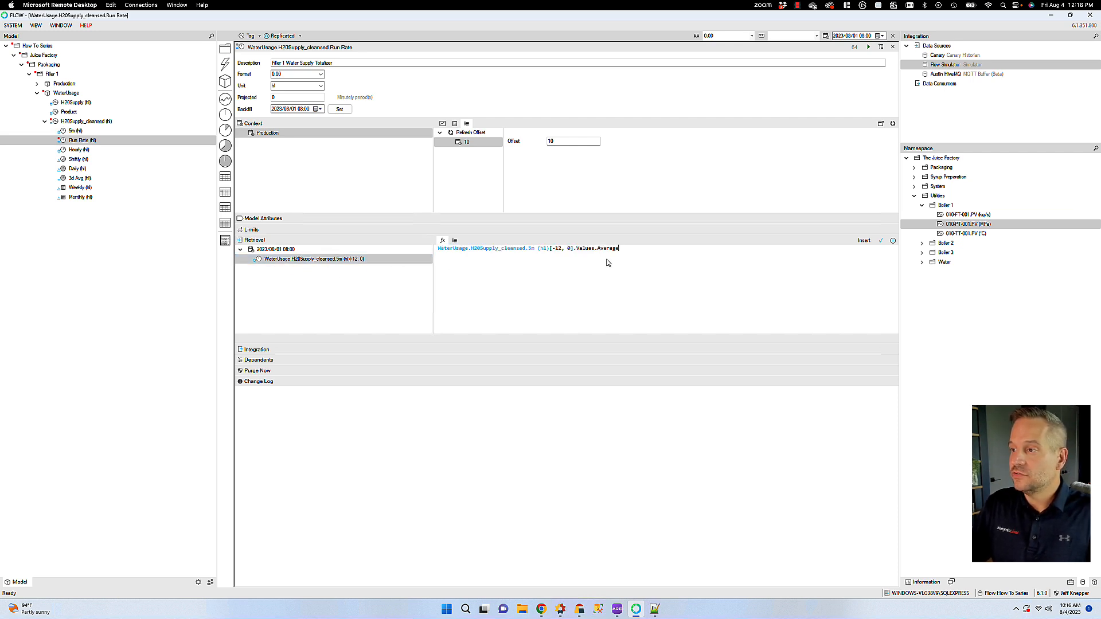
click(881, 241)
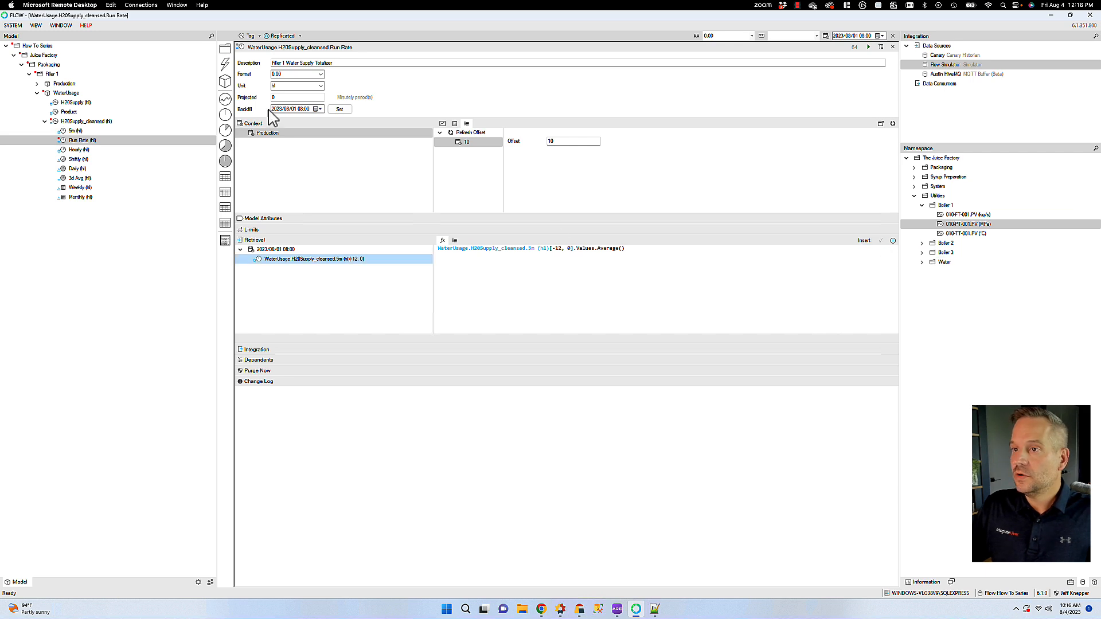
click(868, 47)
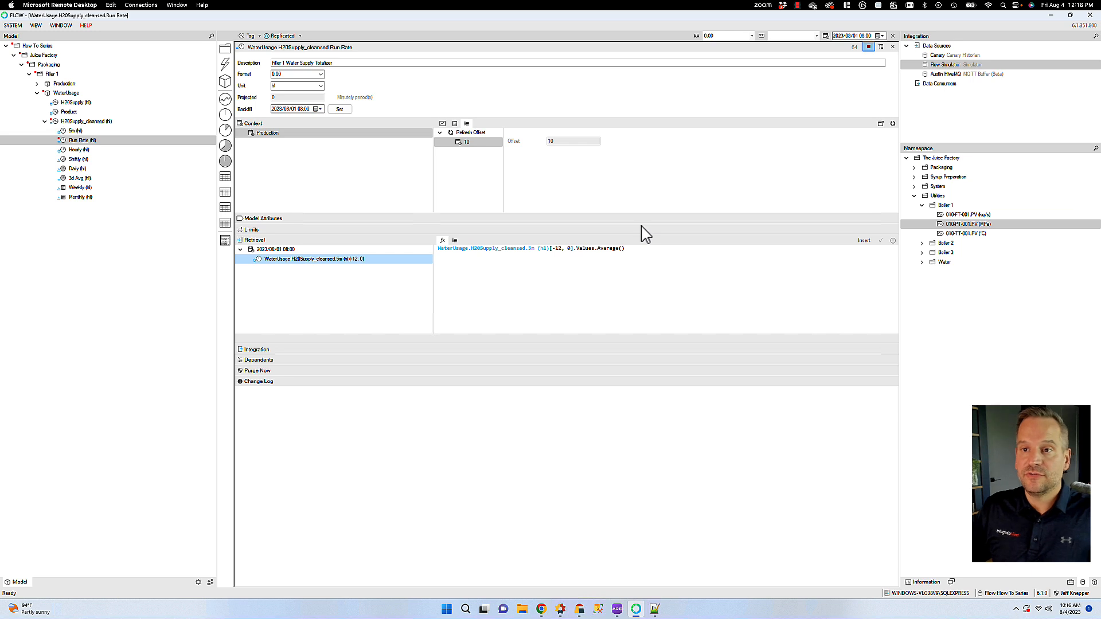
- Rename the Run Rate measure to Run Rate - 1h
right_click(76, 141)
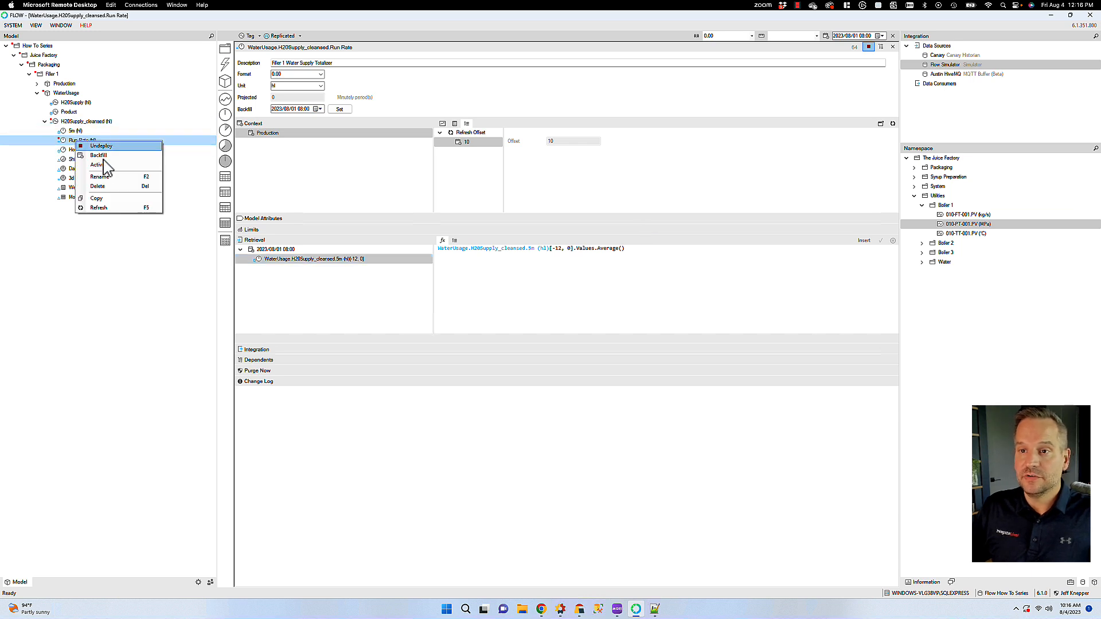
click(103, 178)
click(95, 141)
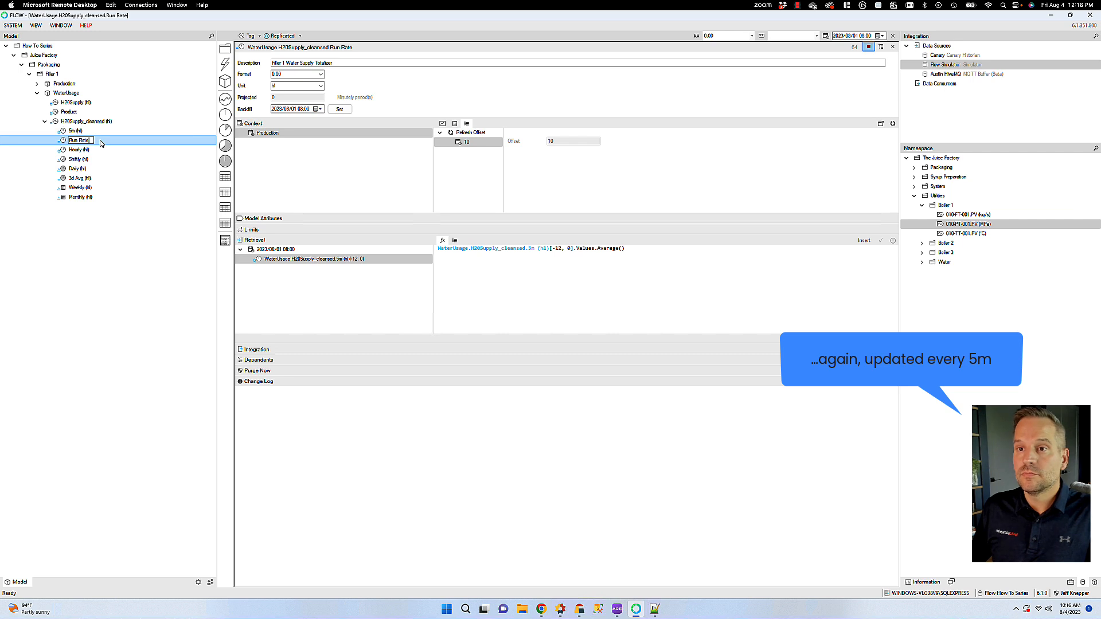
text(- 1)
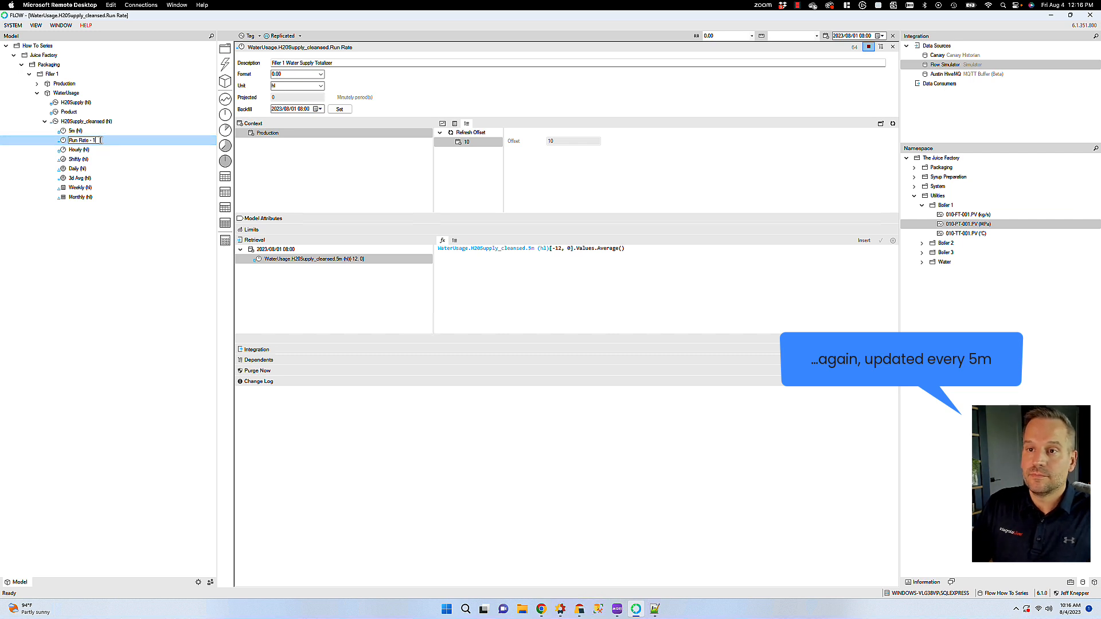
text(h)
key(Return)
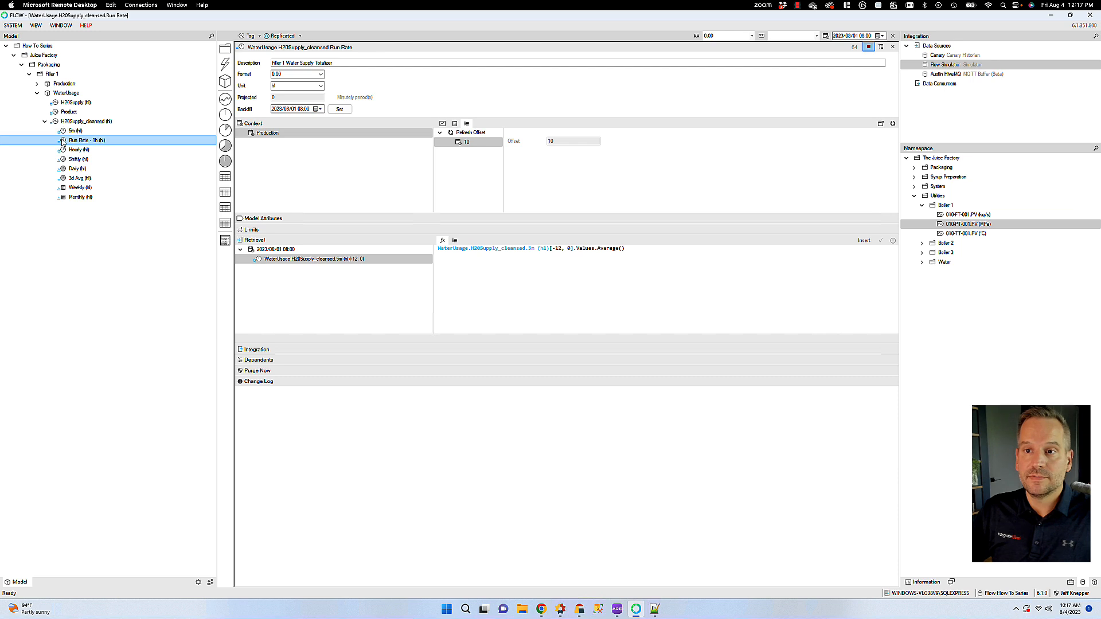
- Create a calculated measure from Run Rate - 1h, name it Projected 8hr, and open its configuration
drag(63, 141, 226, 244)
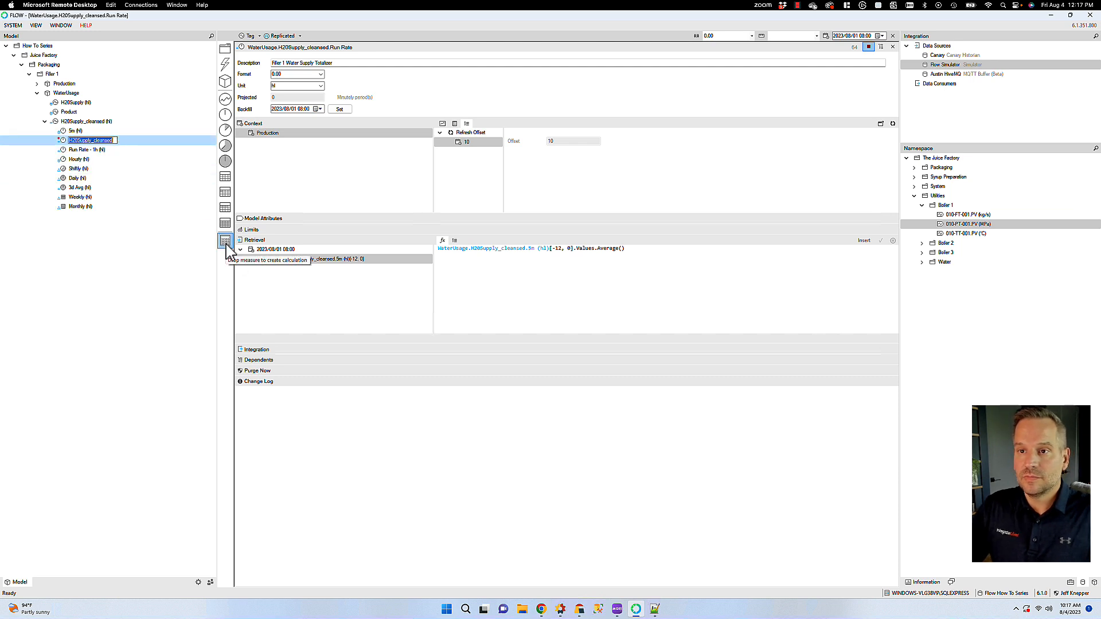
text(Projecte)
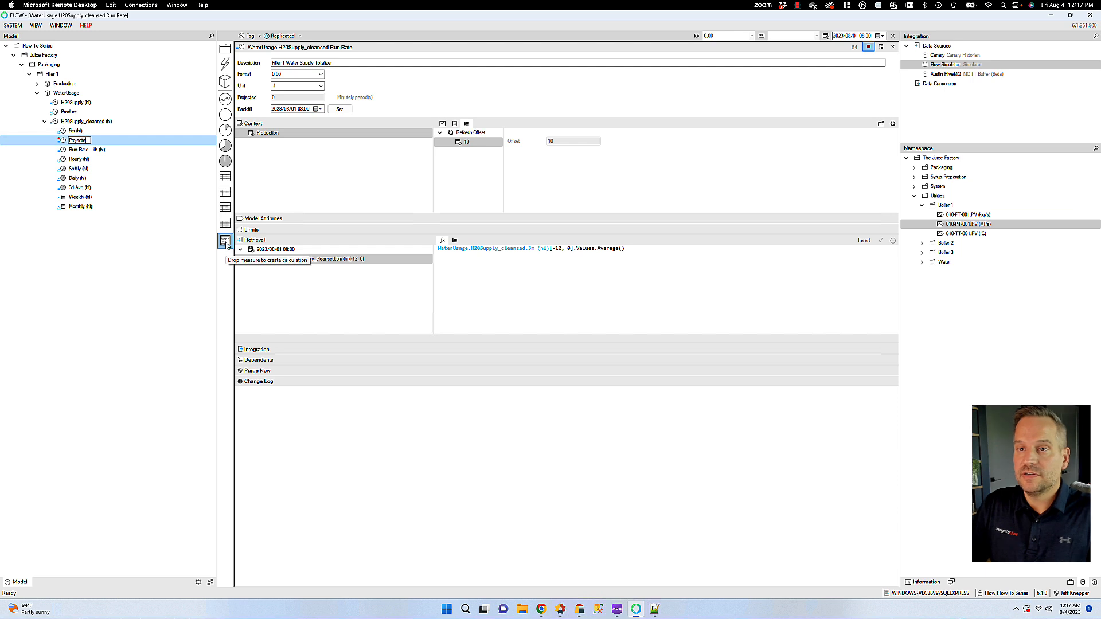
text(d 8hr)
key(Return)
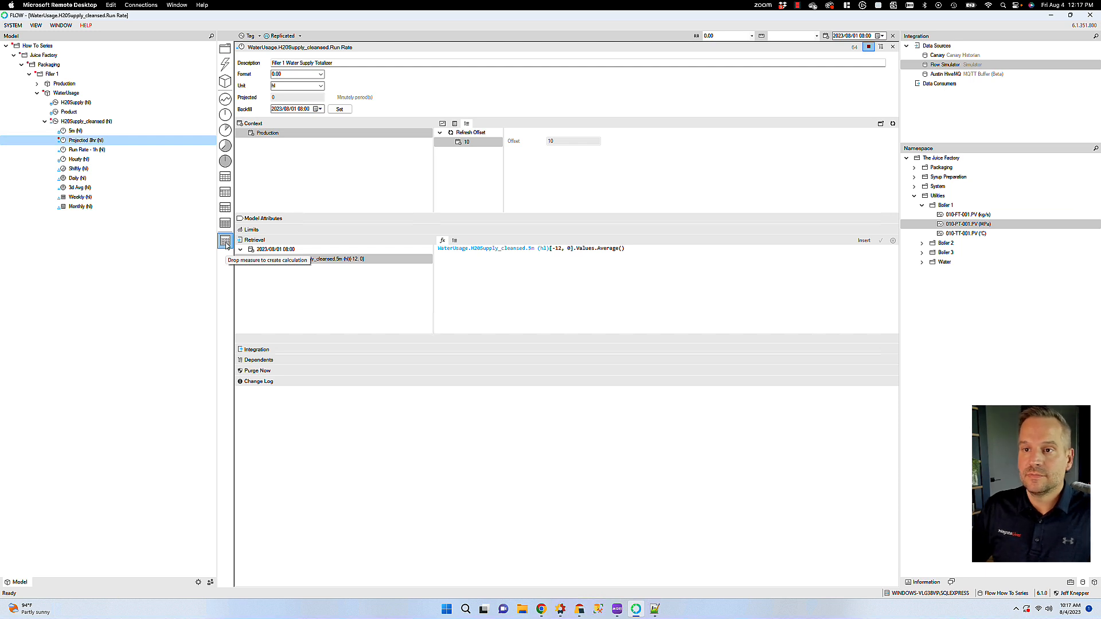
click(78, 141)
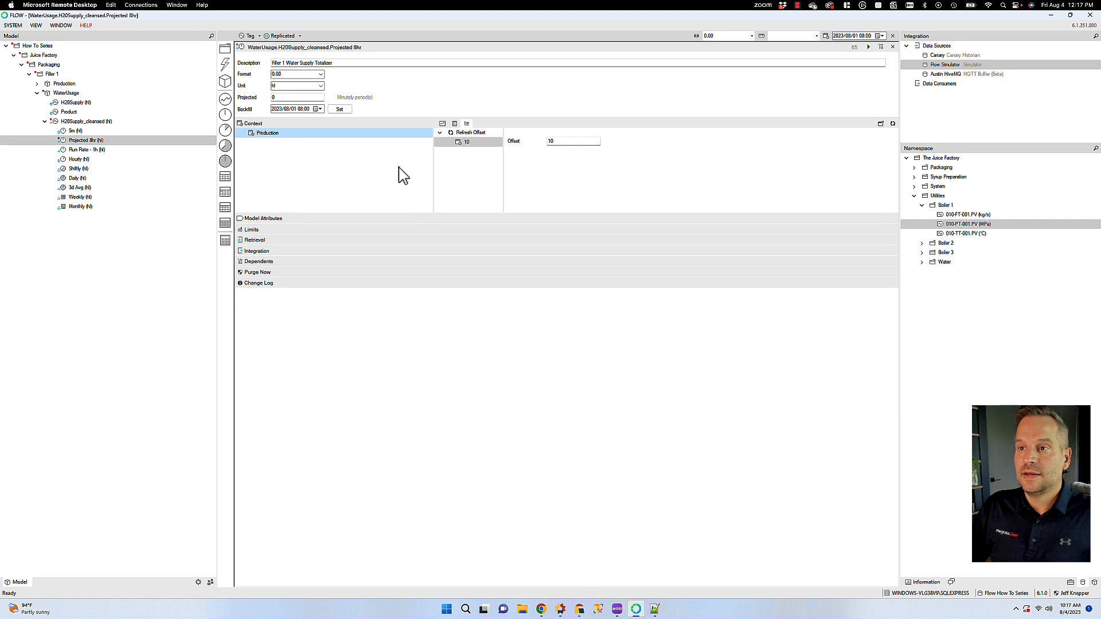
- Set Projected 8hr to 96 projected periods and its Run Rate - 1h dependency to Previous period with a relative end of 96
click(308, 98)
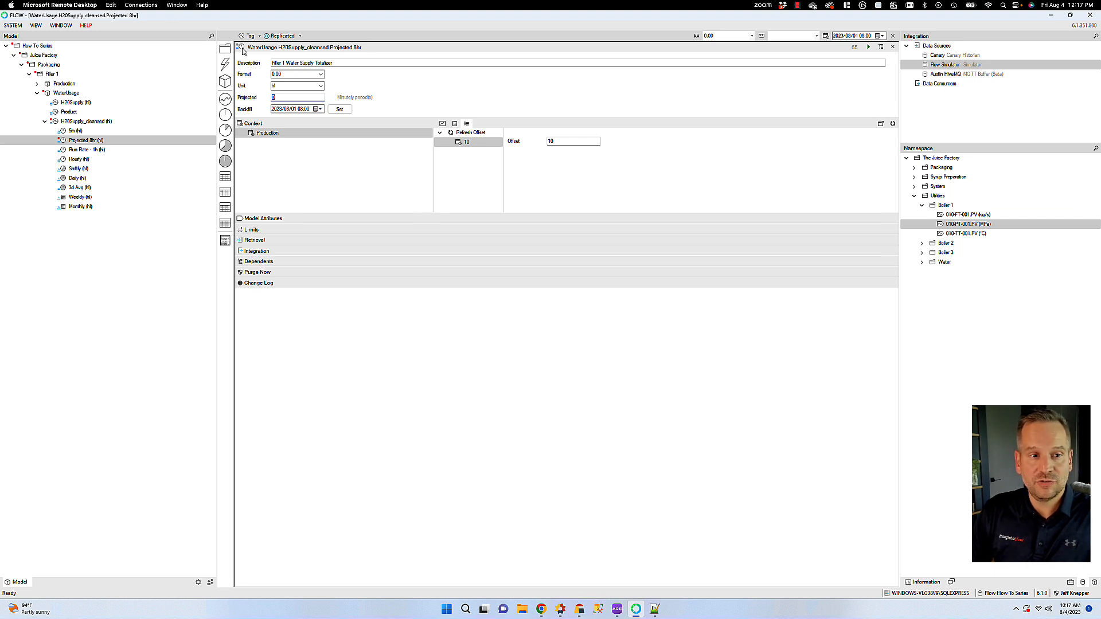
click(261, 241)
click(322, 262)
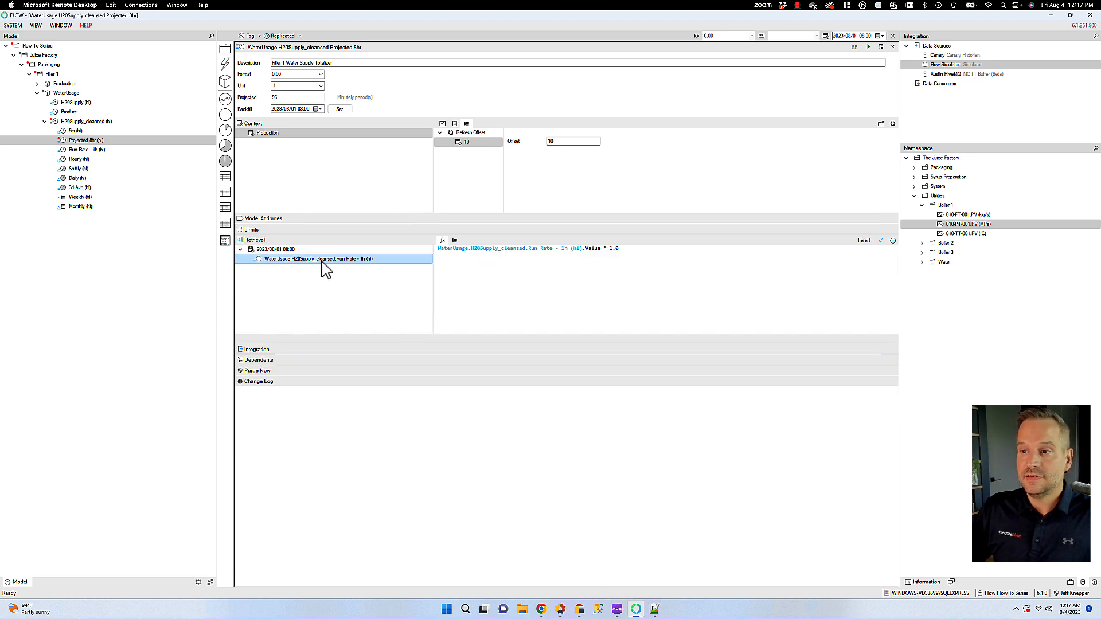
click(455, 241)
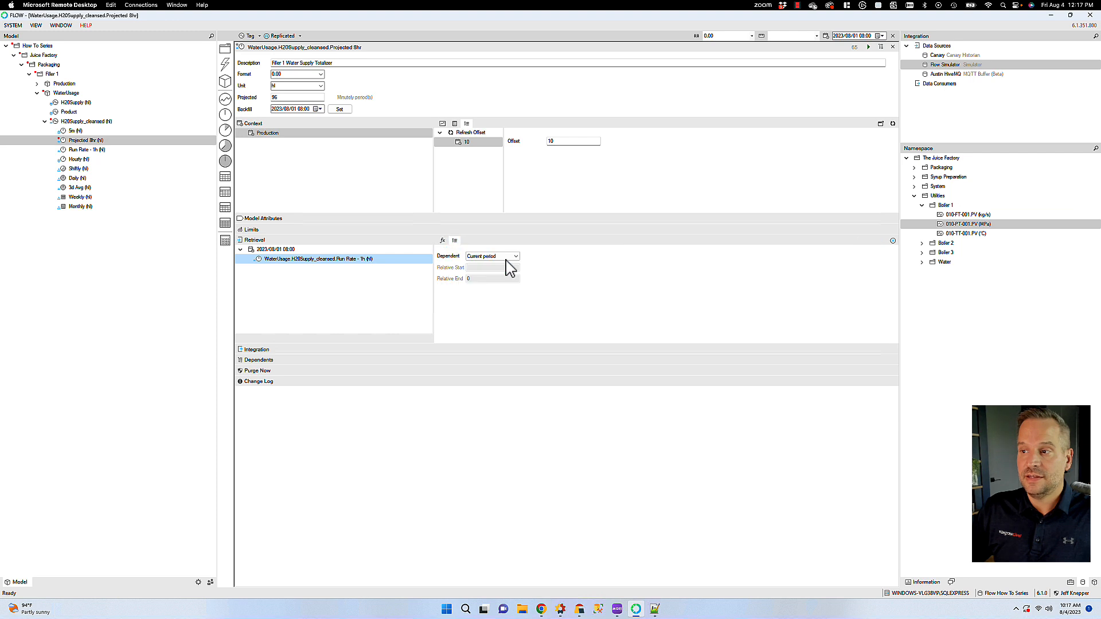
click(515, 257)
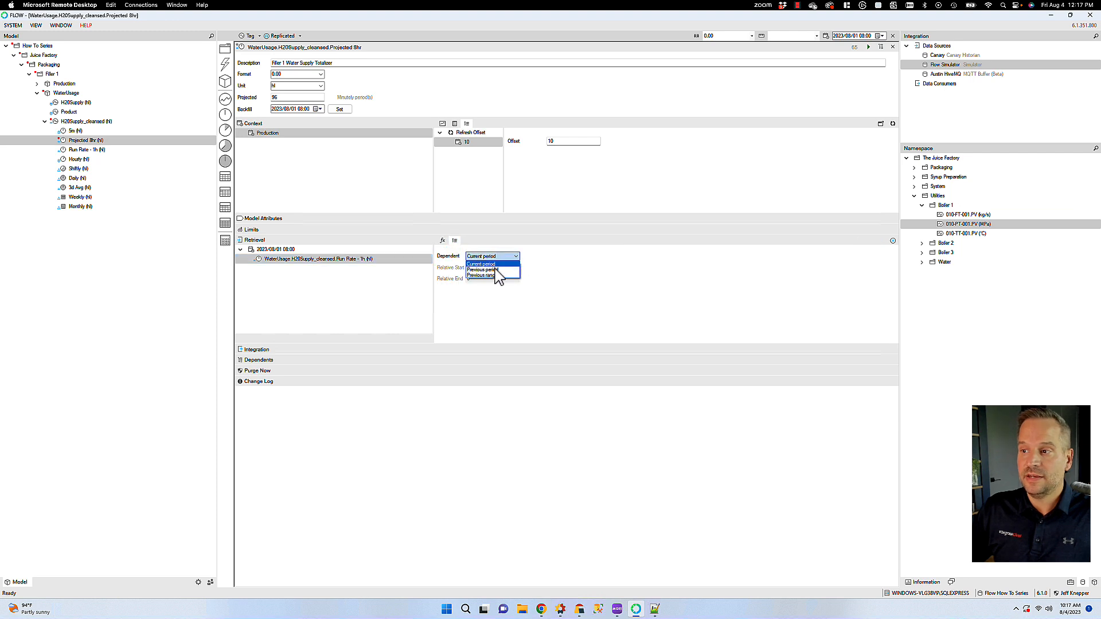
click(492, 271)
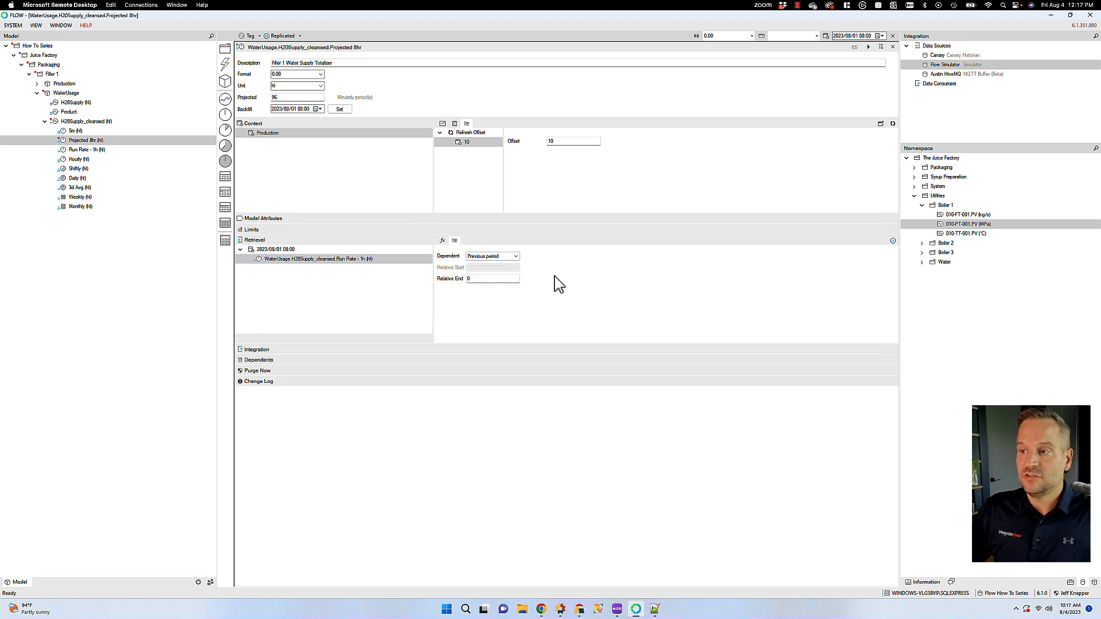
click(477, 279)
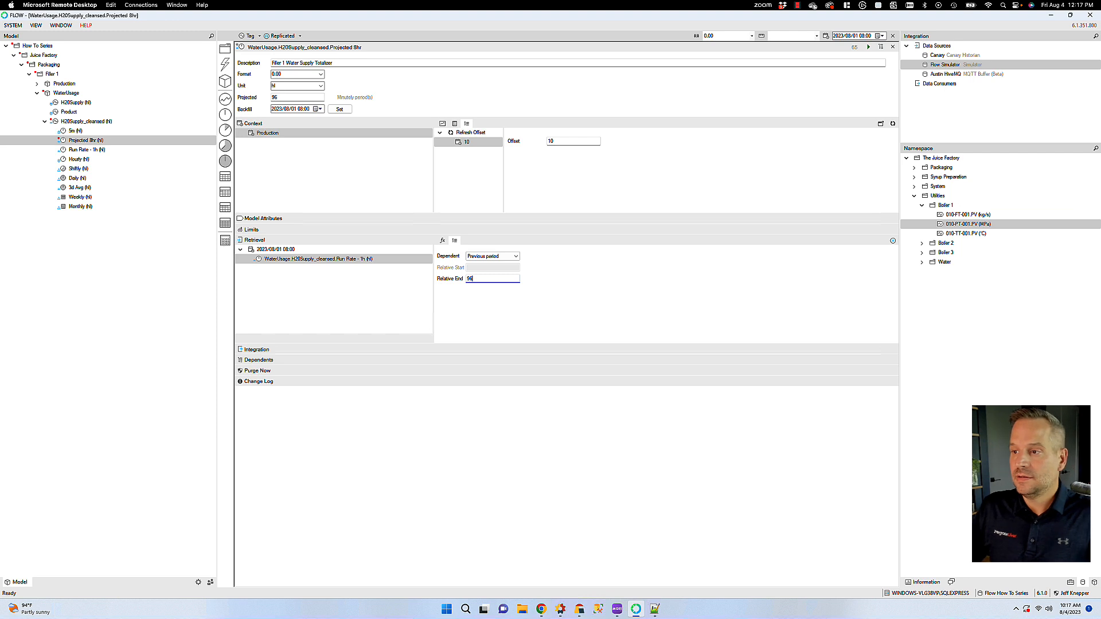
- Replace the Projected 8hr formula with the Run Rate - 1h [-96] reference followed by .Value, and validate and deploy the measure
click(443, 241)
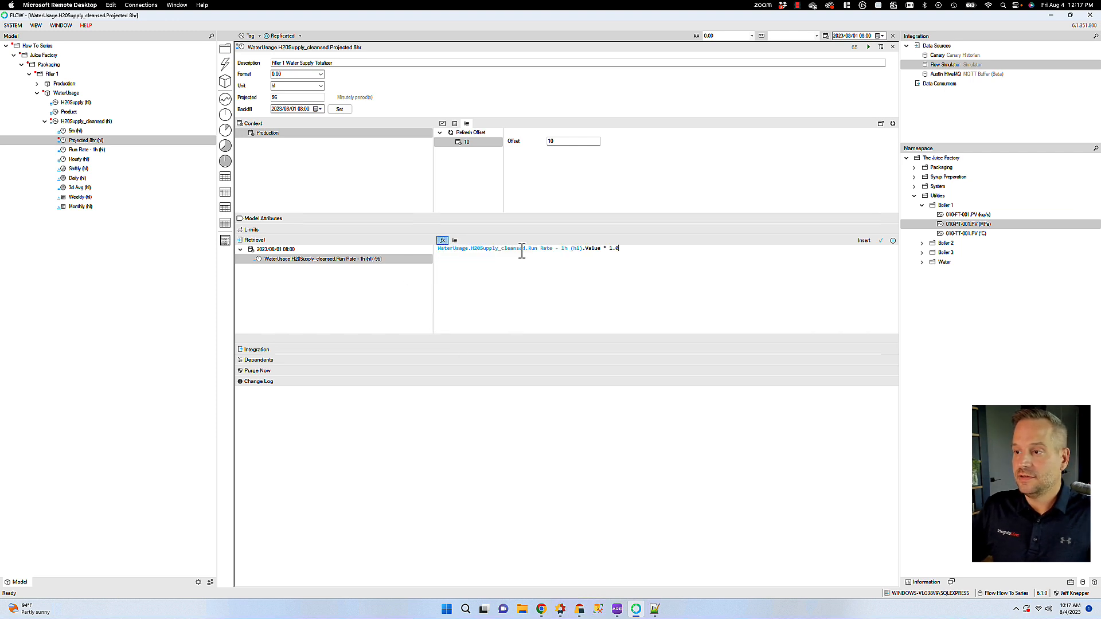
drag(457, 248, 380, 250)
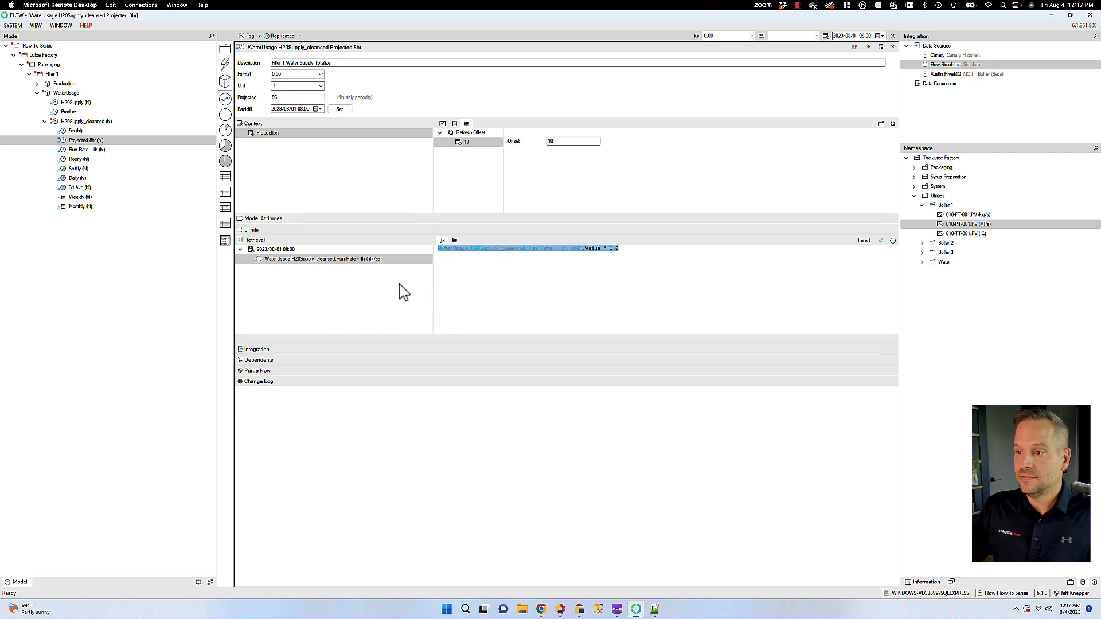
key(Delete)
double_click(362, 264)
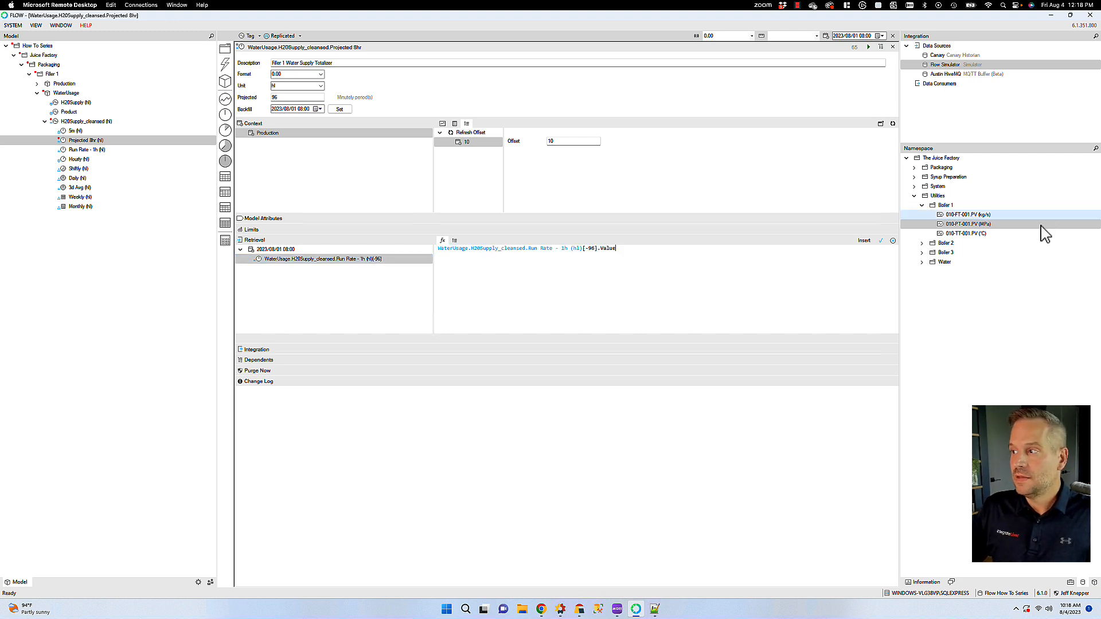
click(882, 242)
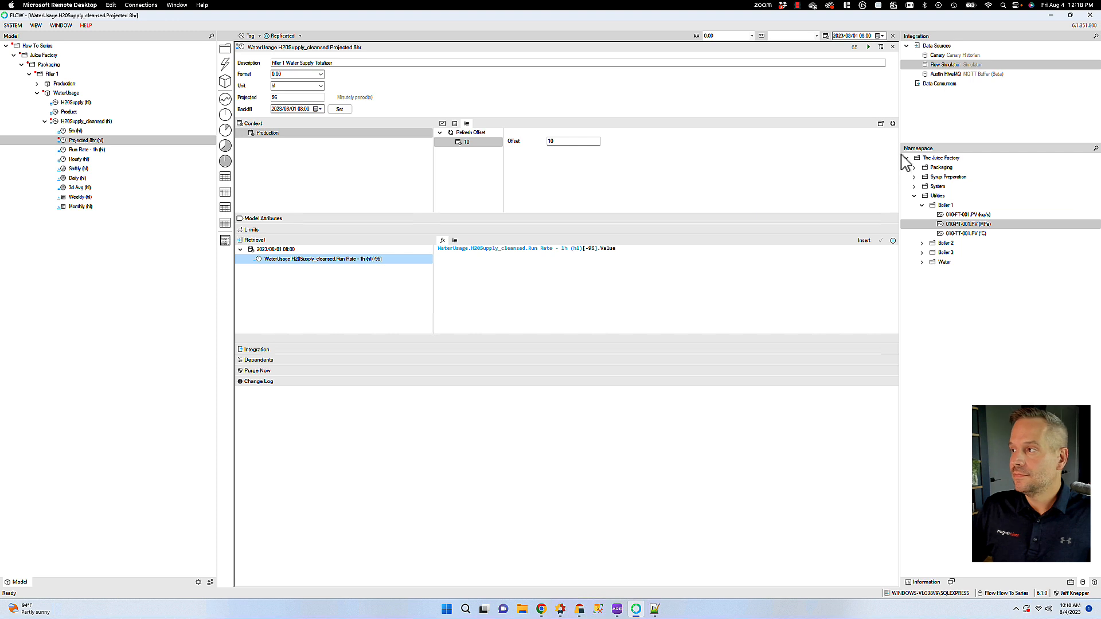
click(869, 47)
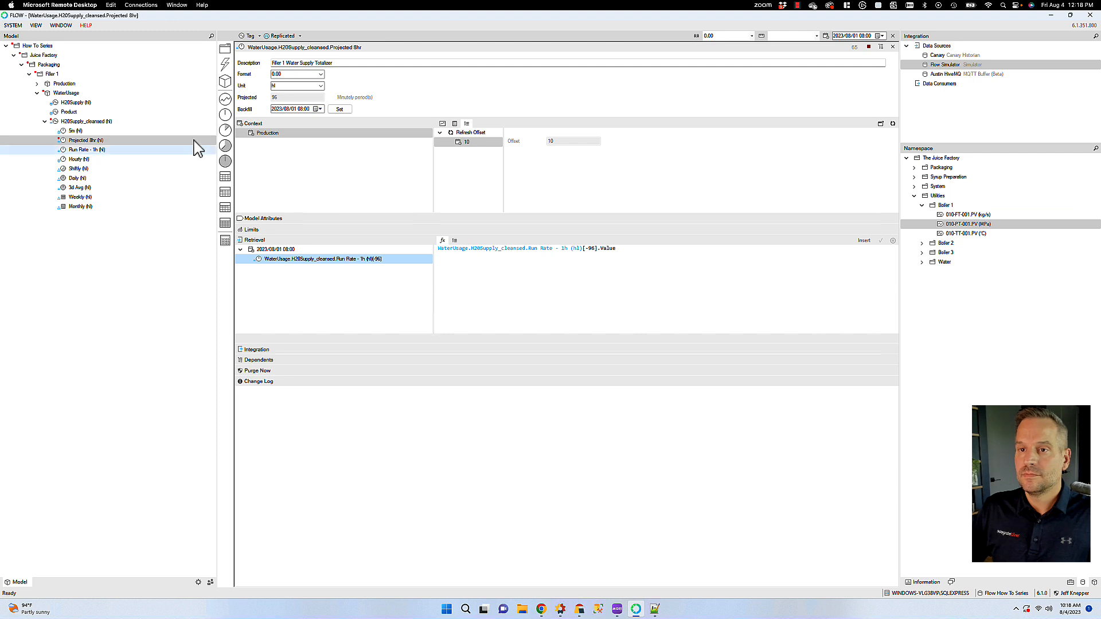
- Open the Projected 8hr trend in the Data Source Preview and refresh its chart for the specified range
click(61, 142)
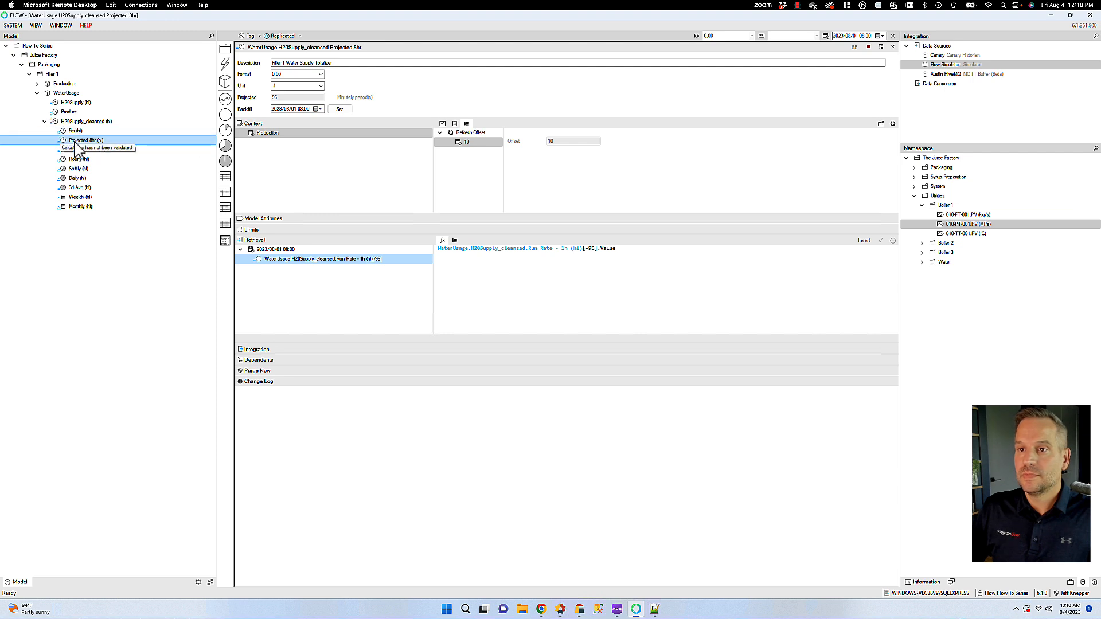
click(442, 124)
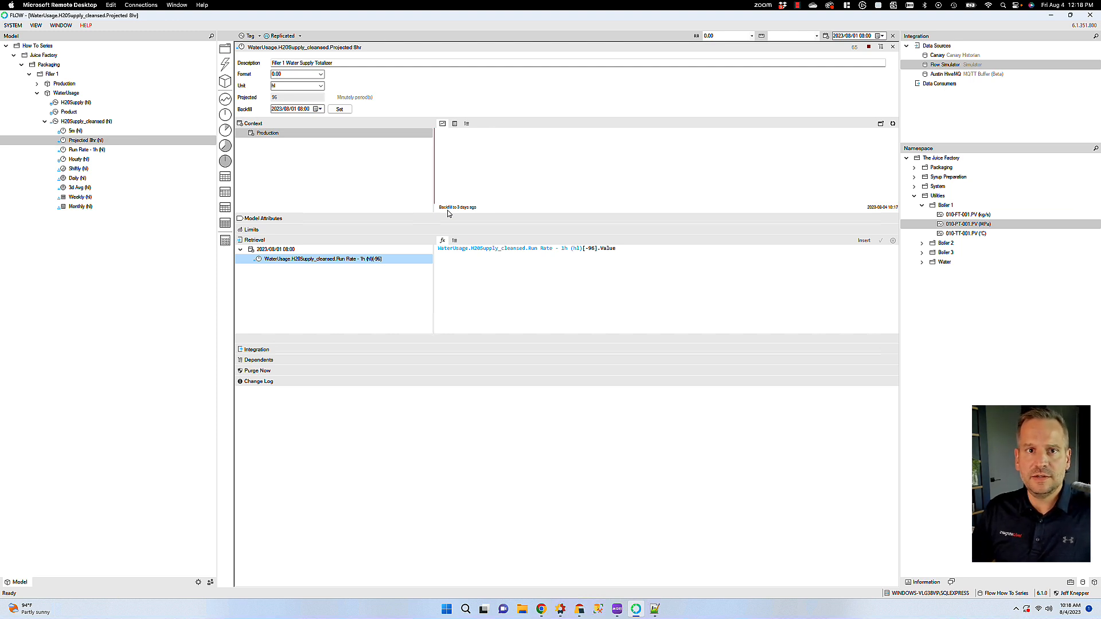
click(882, 124)
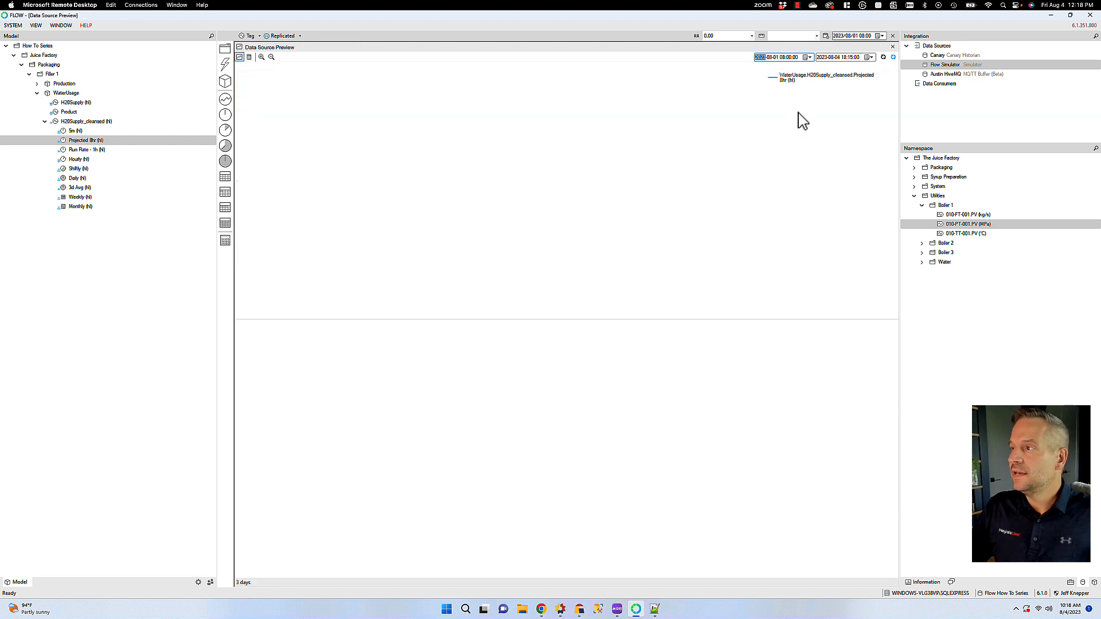
click(883, 57)
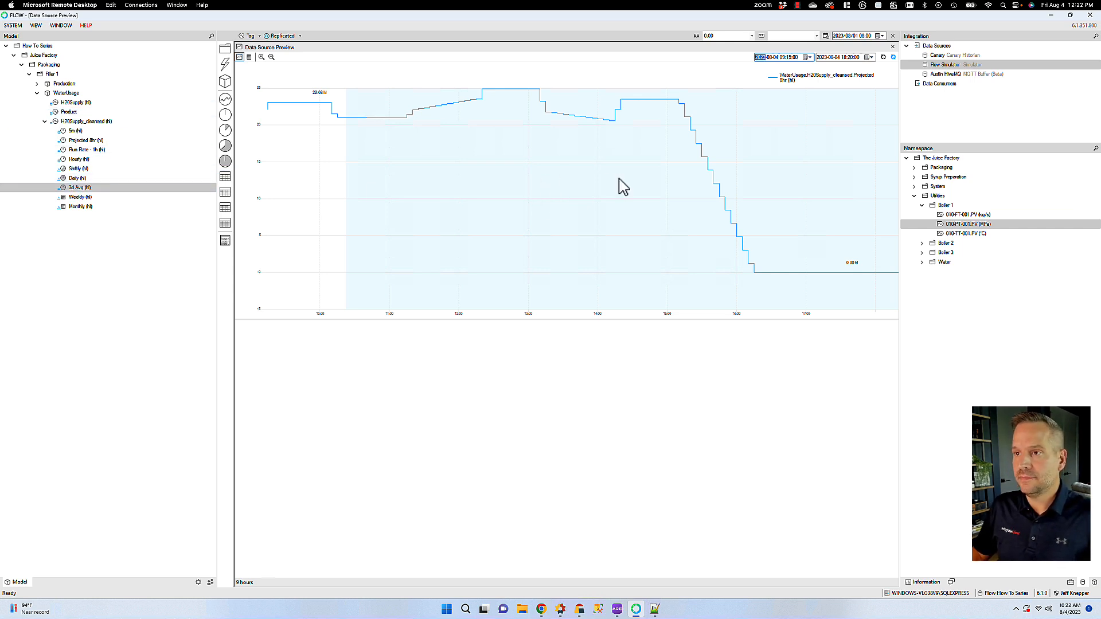
- Add Run Rate - 1h to the preview chart alongside Projected 8hr and set its line width to 2
click(66, 151)
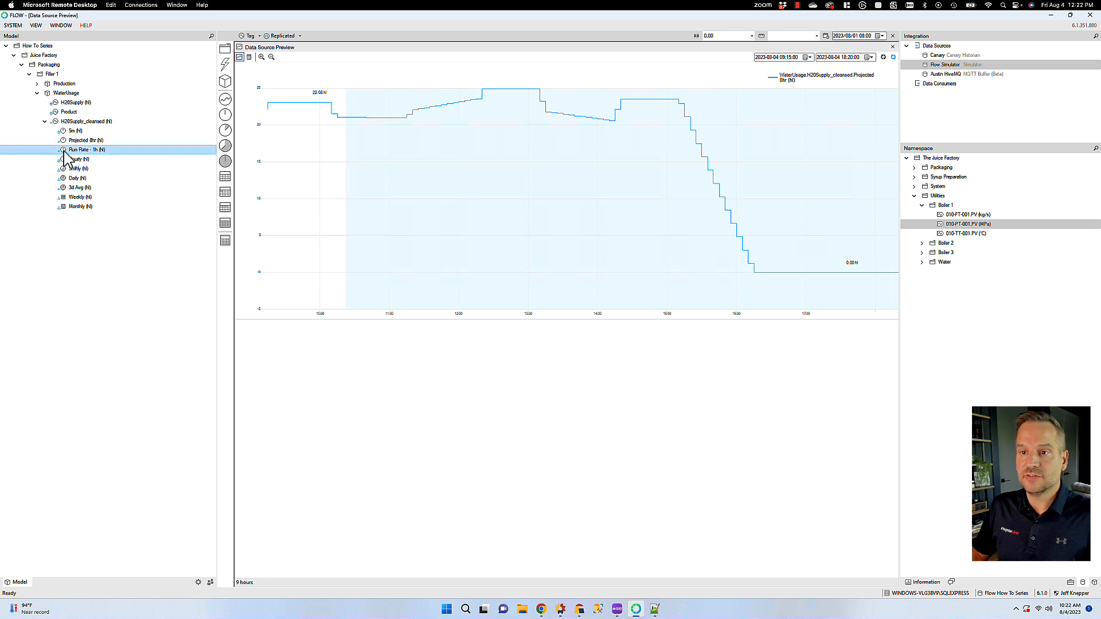
click(70, 160)
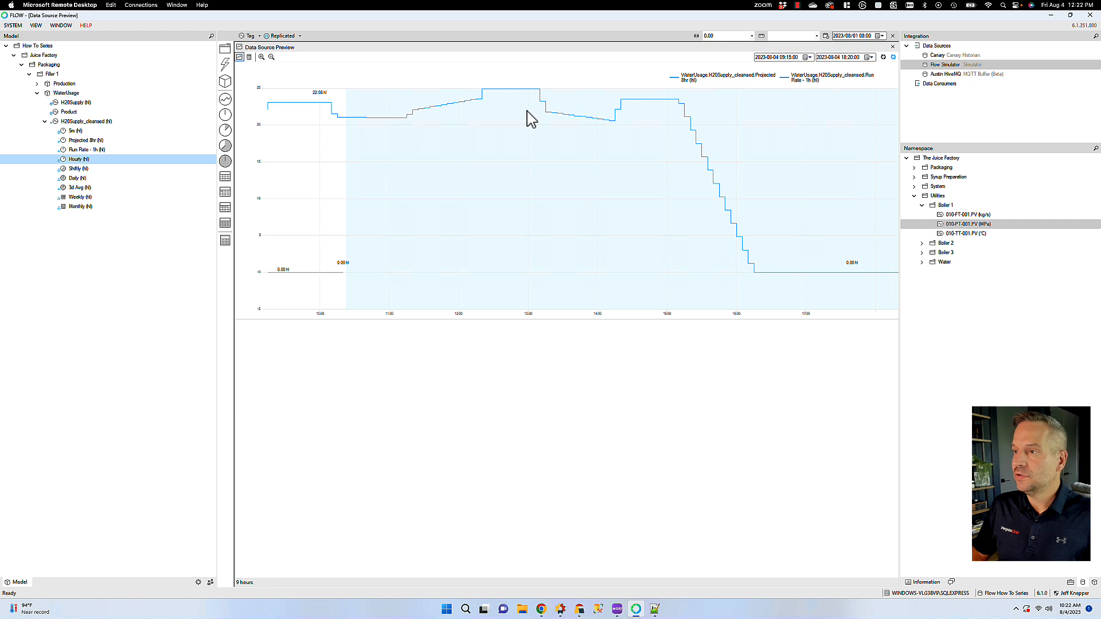
right_click(802, 80)
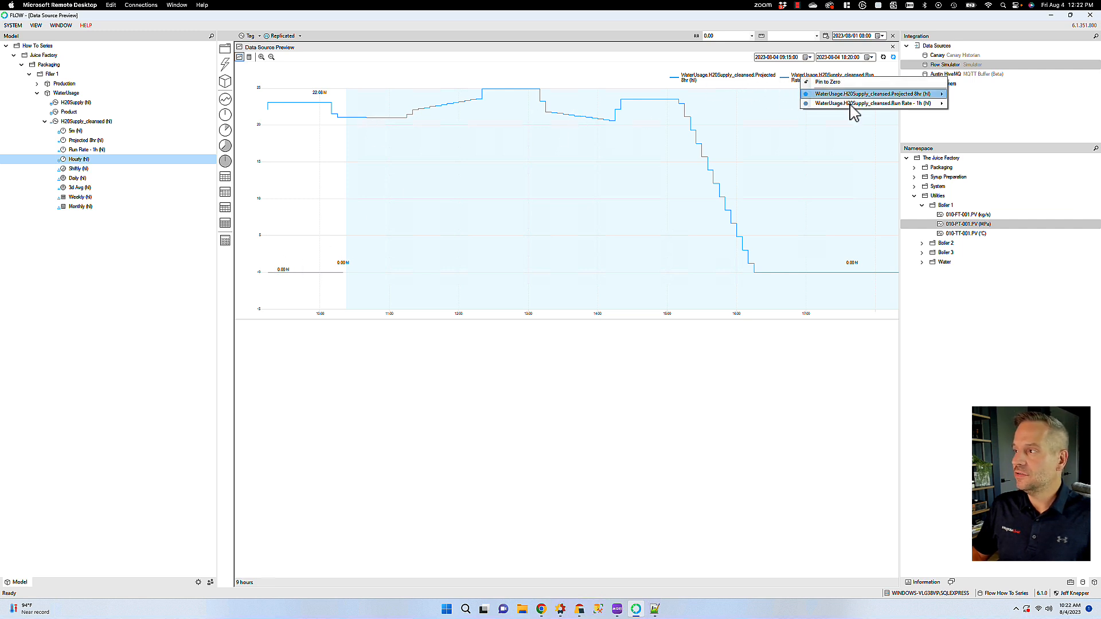
mouse_move(848, 103)
mouse_move(972, 123)
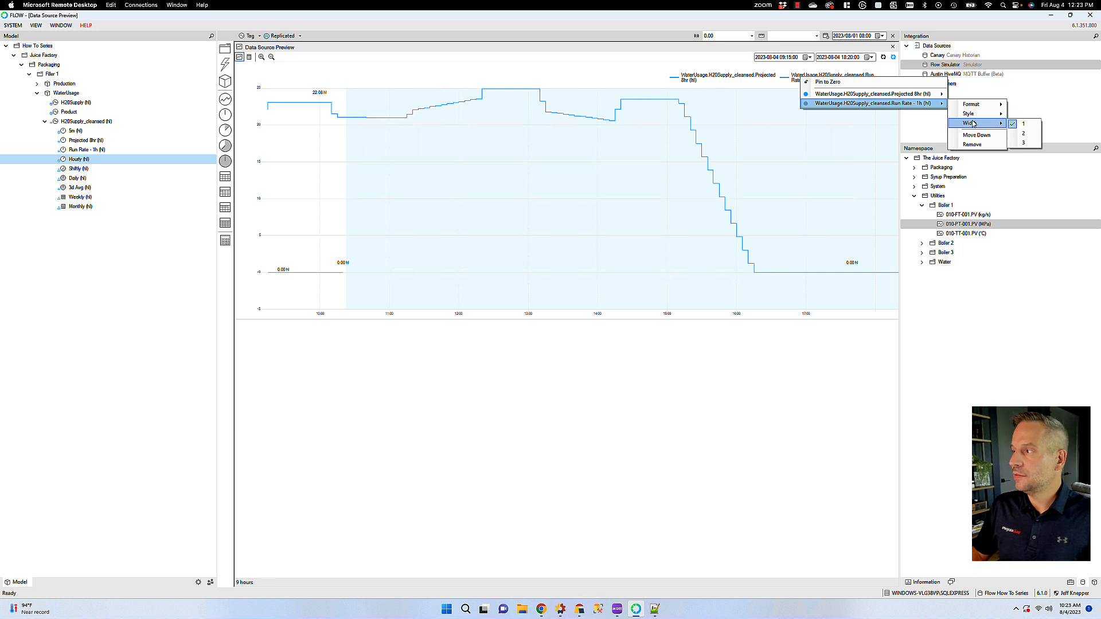
click(1024, 135)
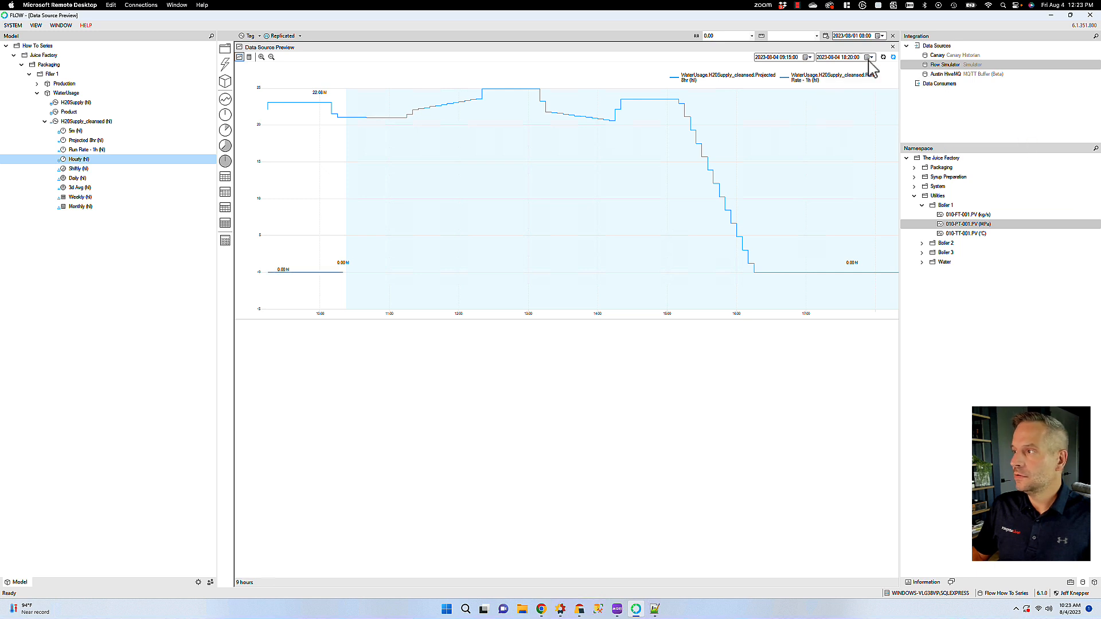
- Give the Projected 8hr line on the preview chart a dashed style and a width of 3
right_click(726, 79)
mouse_move(780, 96)
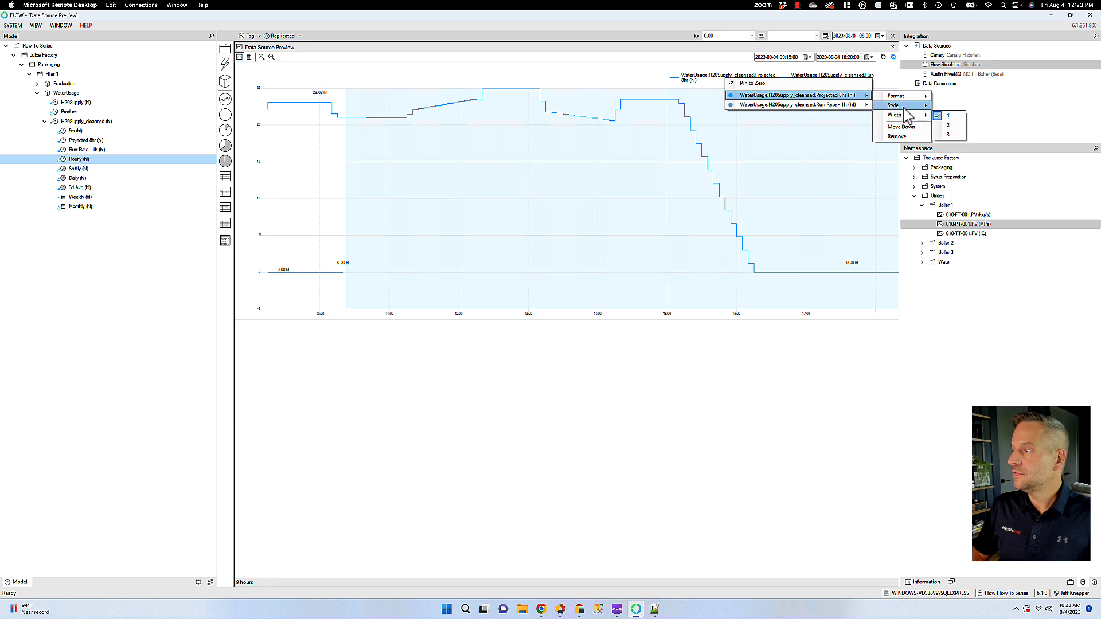
mouse_move(902, 106)
click(957, 118)
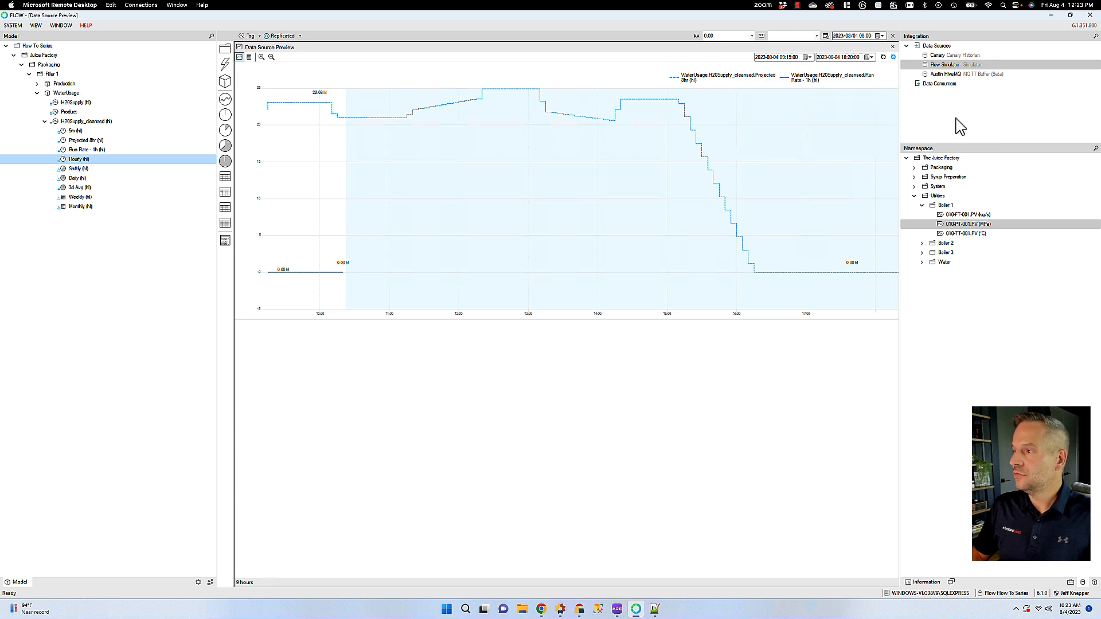
right_click(746, 77)
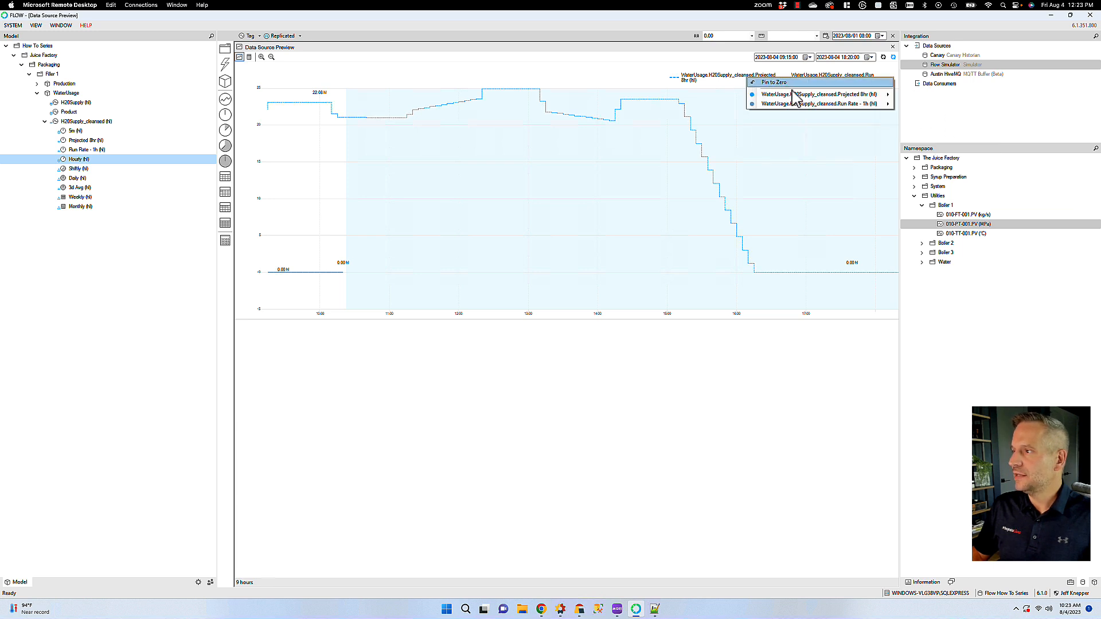
mouse_move(803, 95)
mouse_move(935, 114)
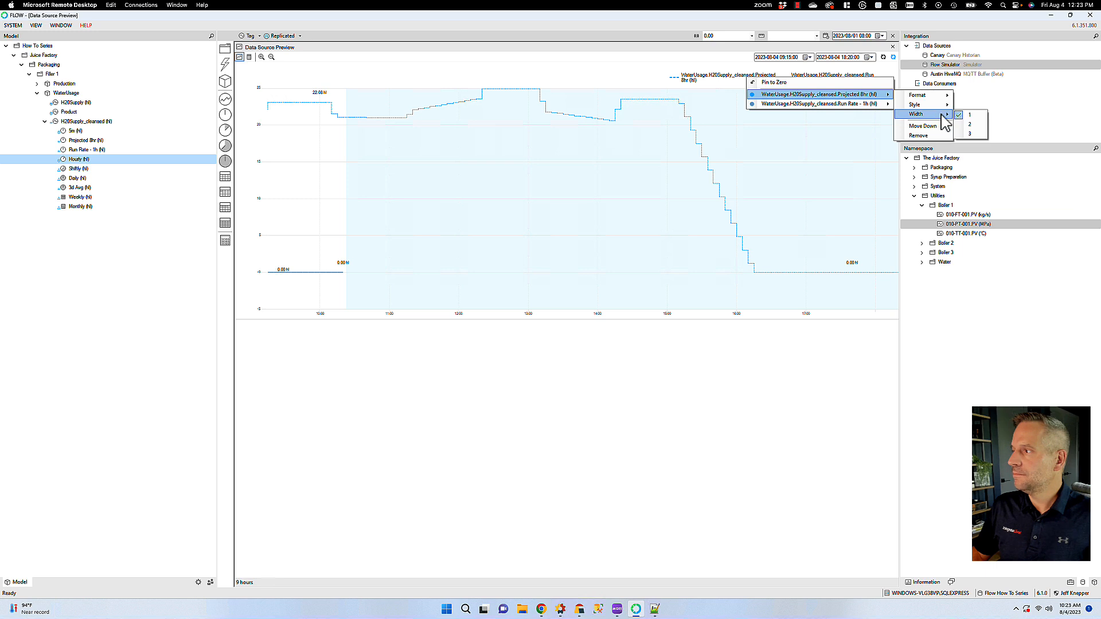
click(973, 134)
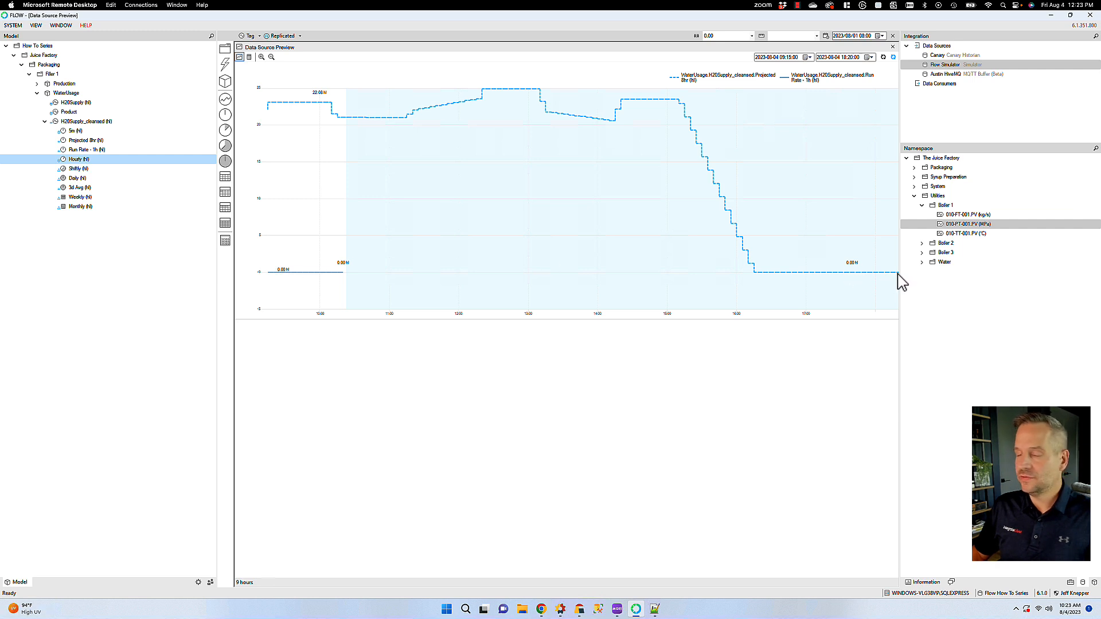
- Set the preview chart's time range on 2023-08-04 to start at 06:15 and end at 14:20, and refresh it
mouse_move(898, 274)
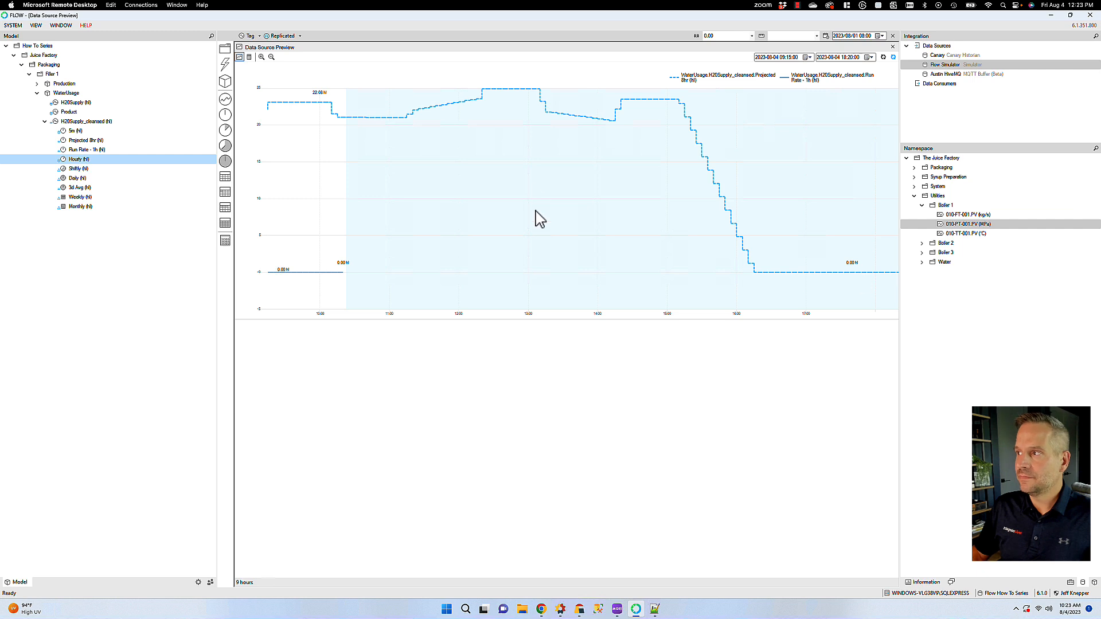
click(782, 58)
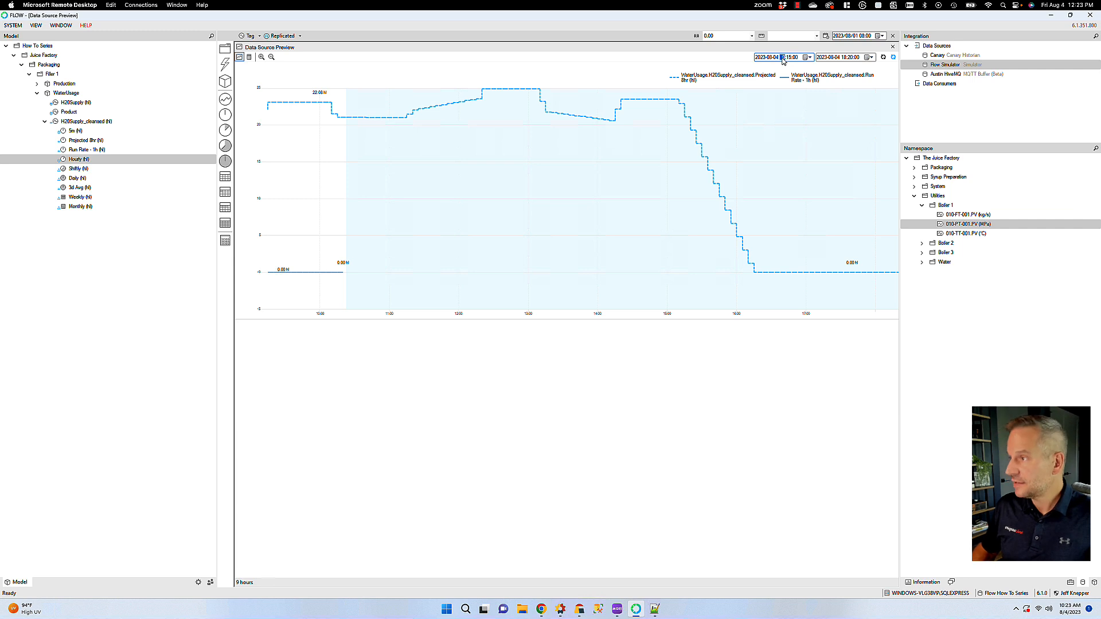
text(6)
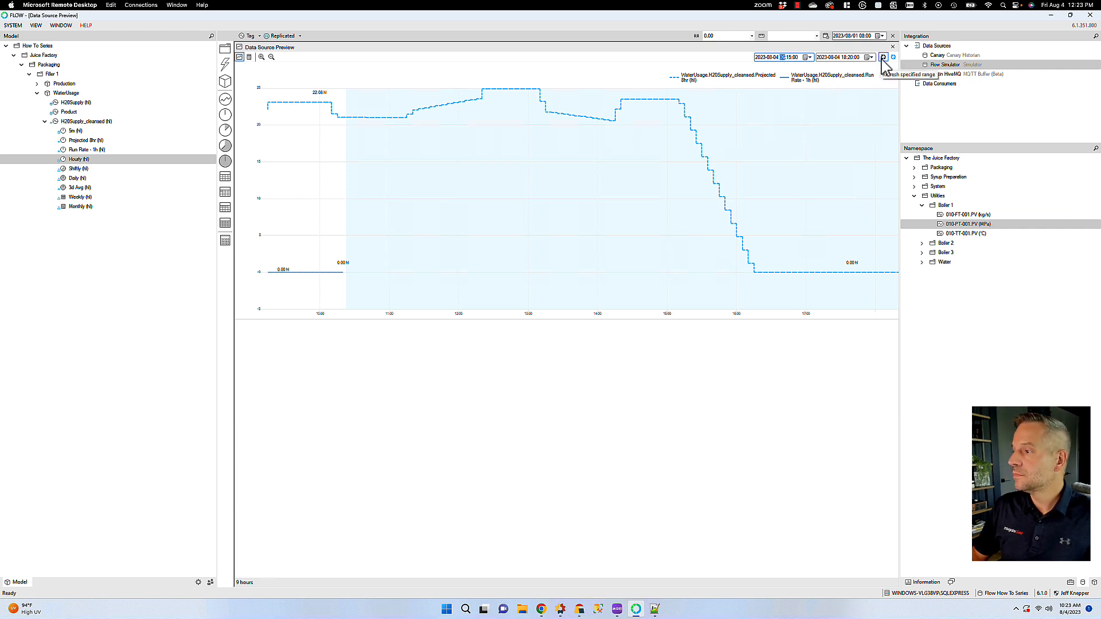
click(883, 58)
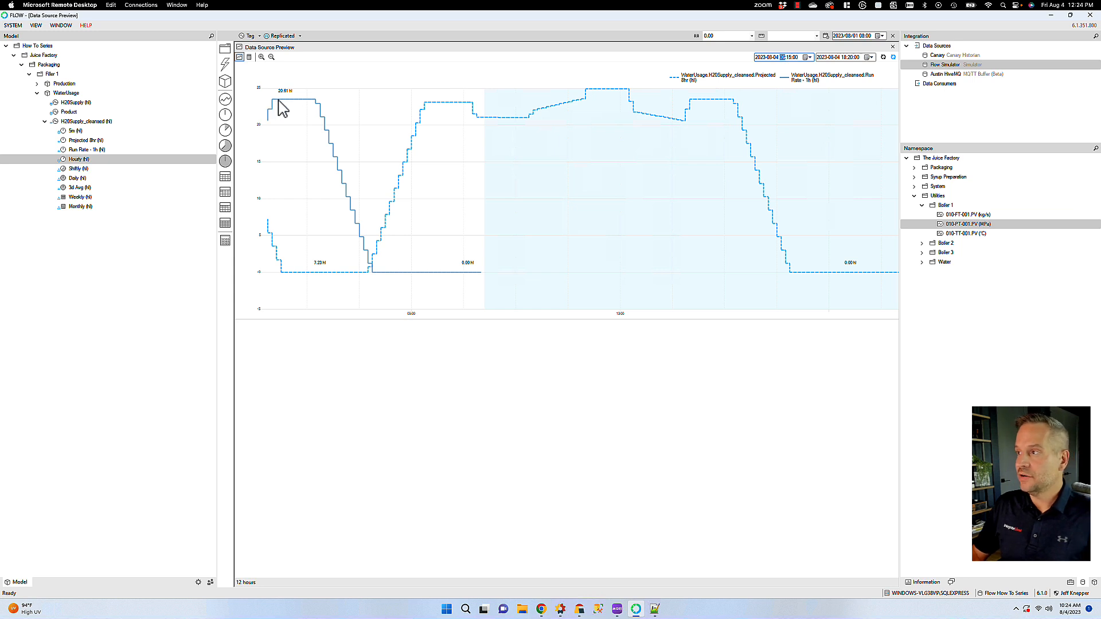
click(846, 57)
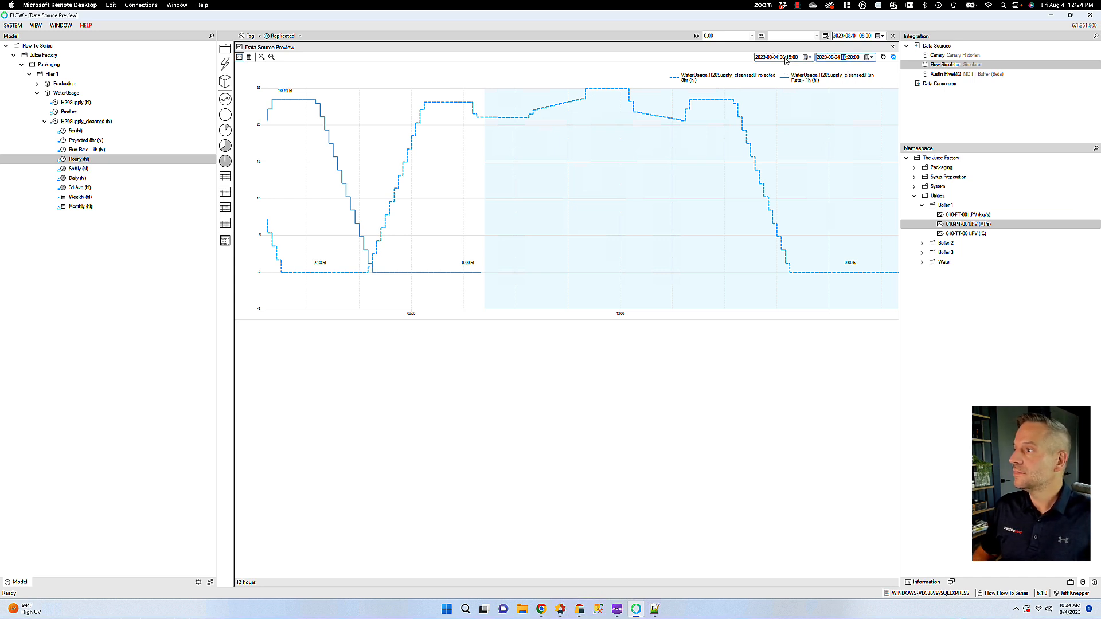
click(883, 57)
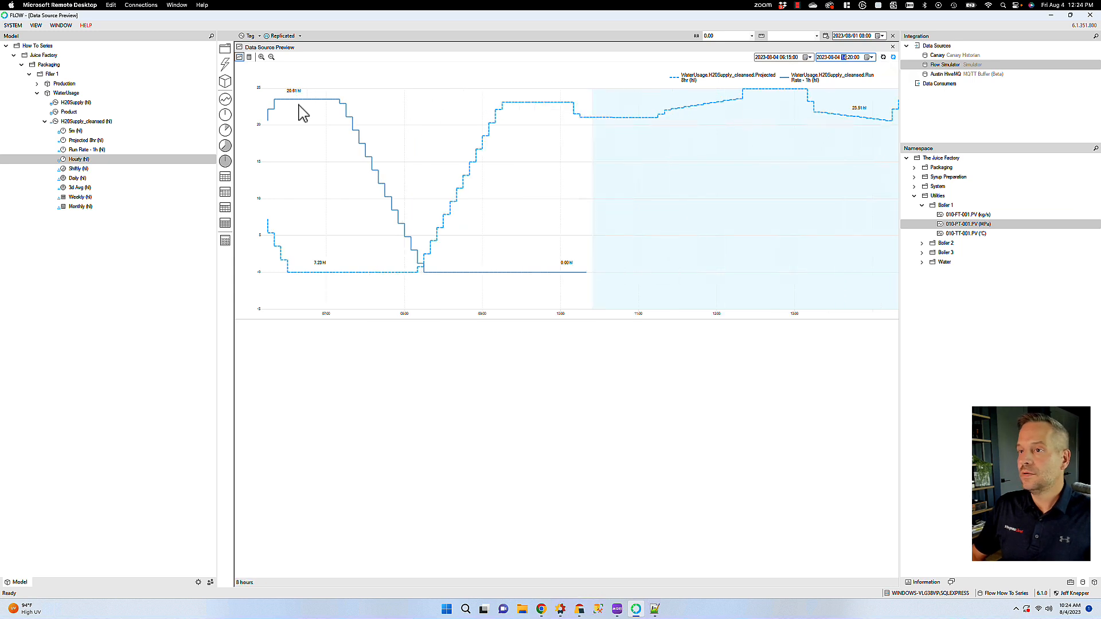